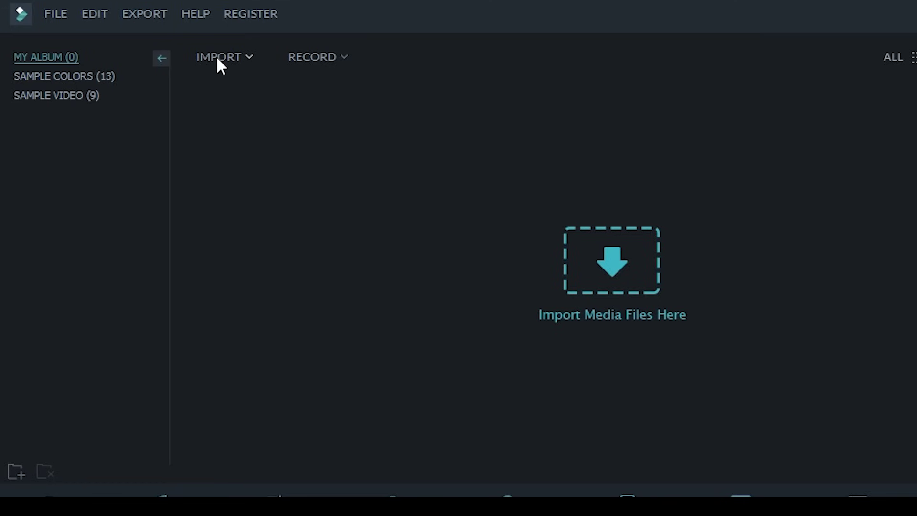
Step: Import all twelve photos from the Travel Slideshow folder into the media album
click(217, 57)
click(249, 81)
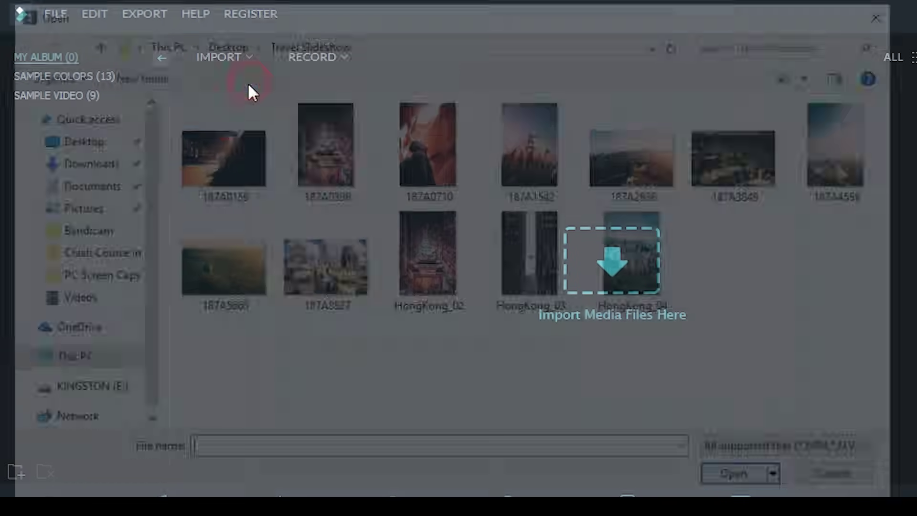
drag(855, 359, 219, 152)
click(739, 483)
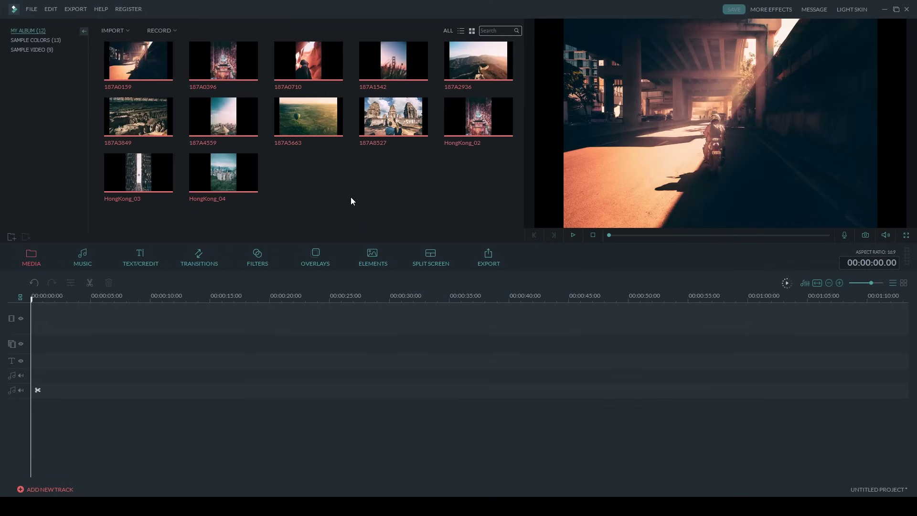
Step: Place all twelve imported photos one after another on the video track, starting at the beginning of the timeline
drag(139, 61, 131, 319)
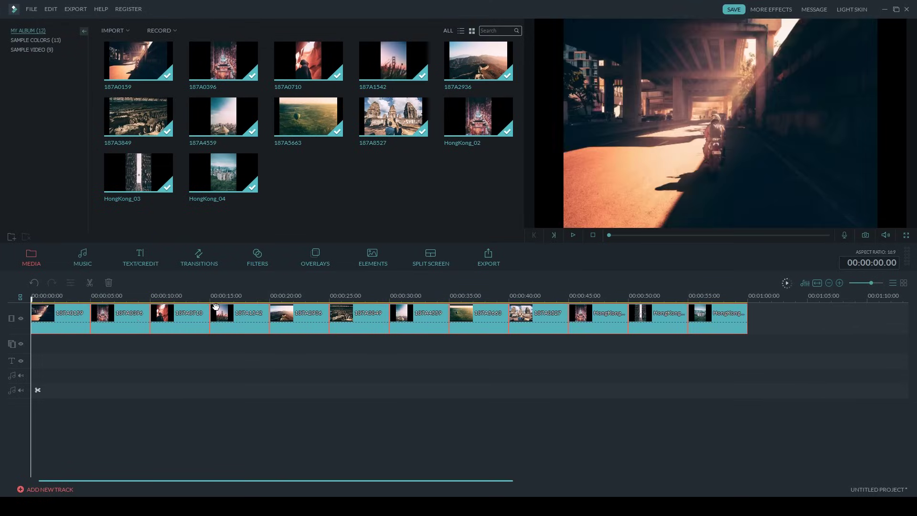
drag(226, 301, 240, 301)
click(236, 362)
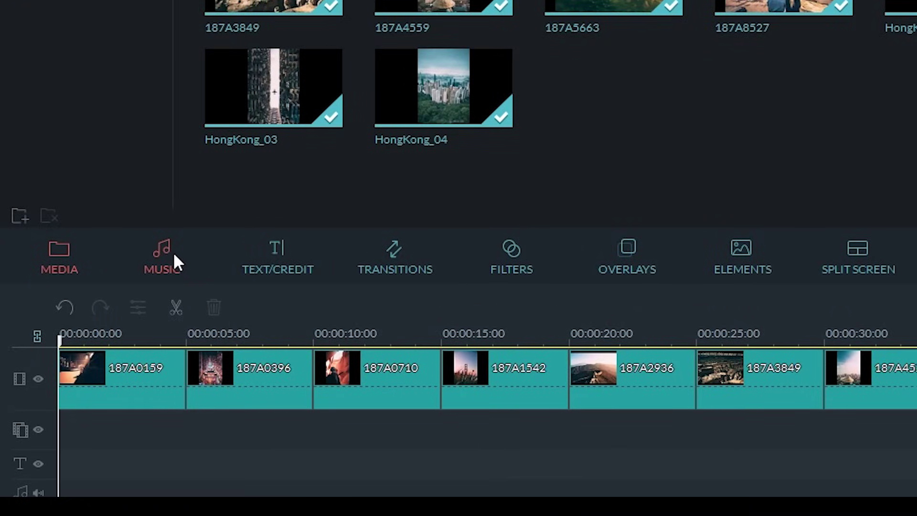
Step: Add the Electronic track "Living Pulse - Midnight Train" to the first audio track at the start of the timeline
click(173, 257)
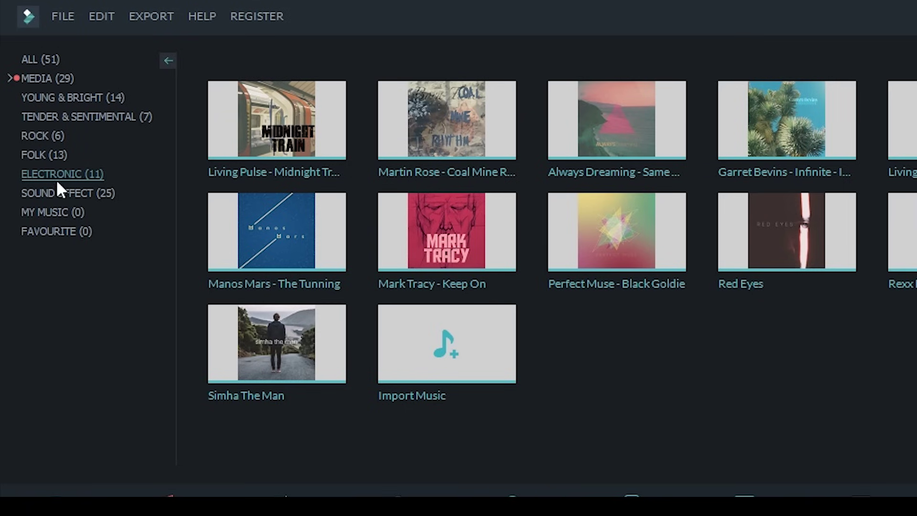
mouse_move(242, 135)
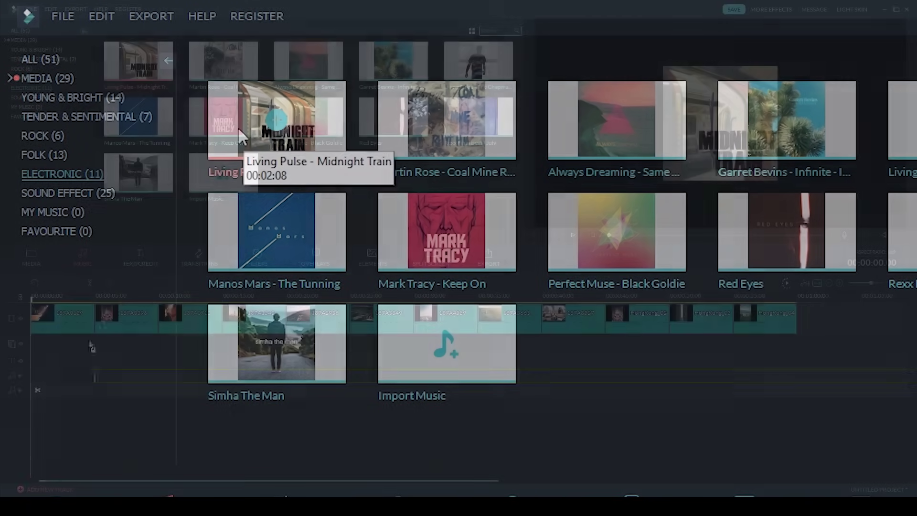
drag(238, 128, 35, 379)
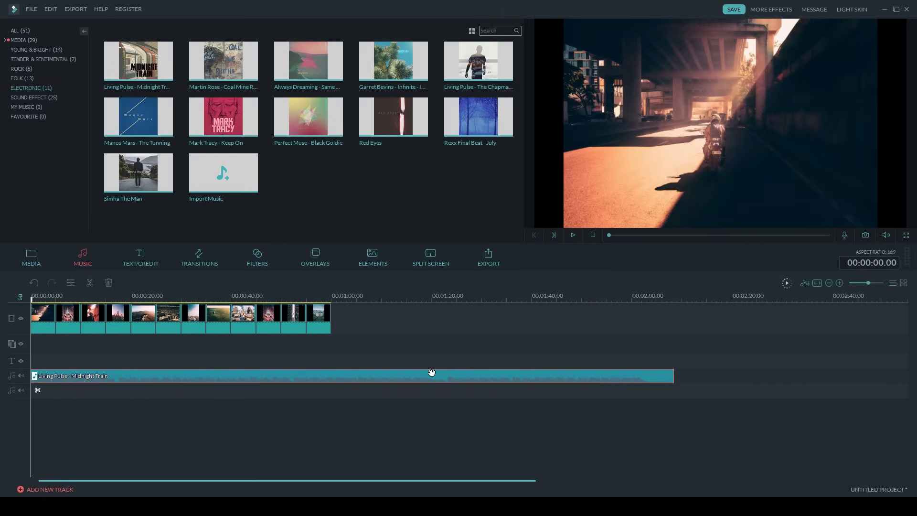
Step: Trim the music clip's end to match the end of the last photo and play back the slideshow's opening
drag(673, 376, 330, 369)
scroll(329, 406, up, 3)
drag(342, 481, 217, 458)
click(58, 298)
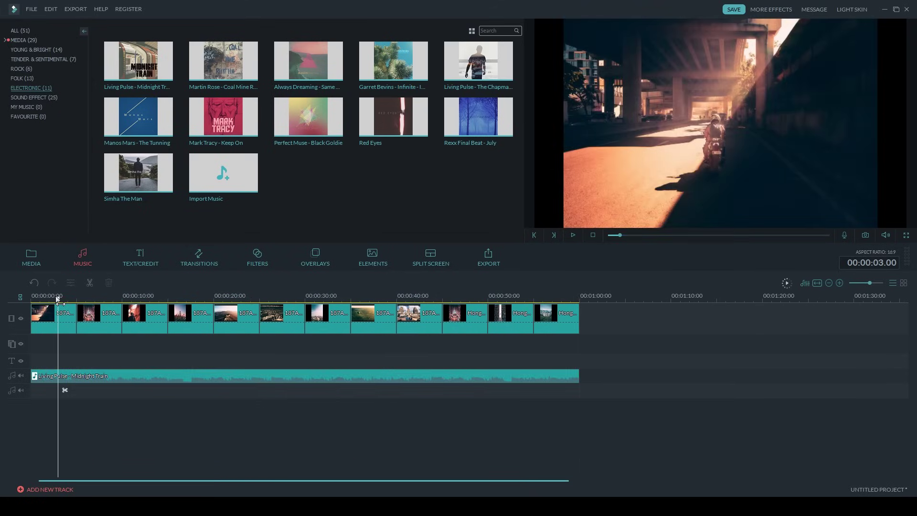
key(space)
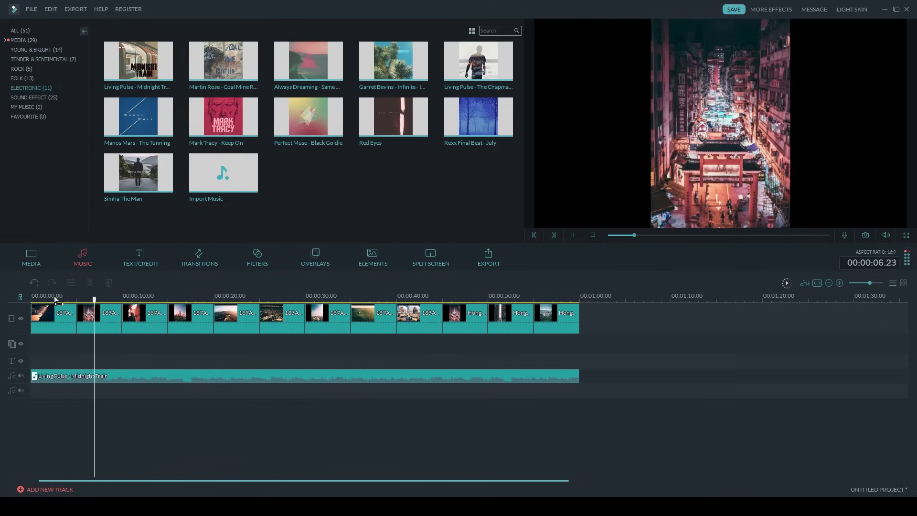
key(space)
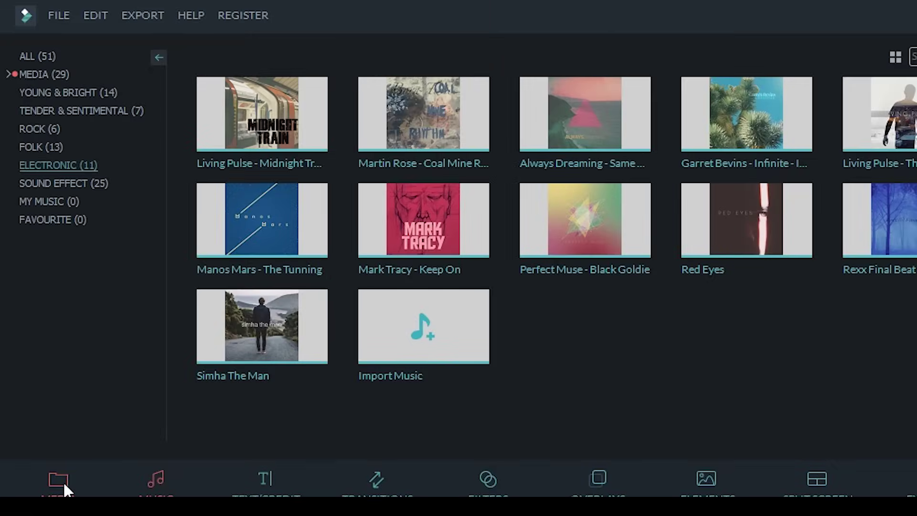
Step: Insert the Black sample color before the first photo on the video track and play back the cut between them
click(63, 480)
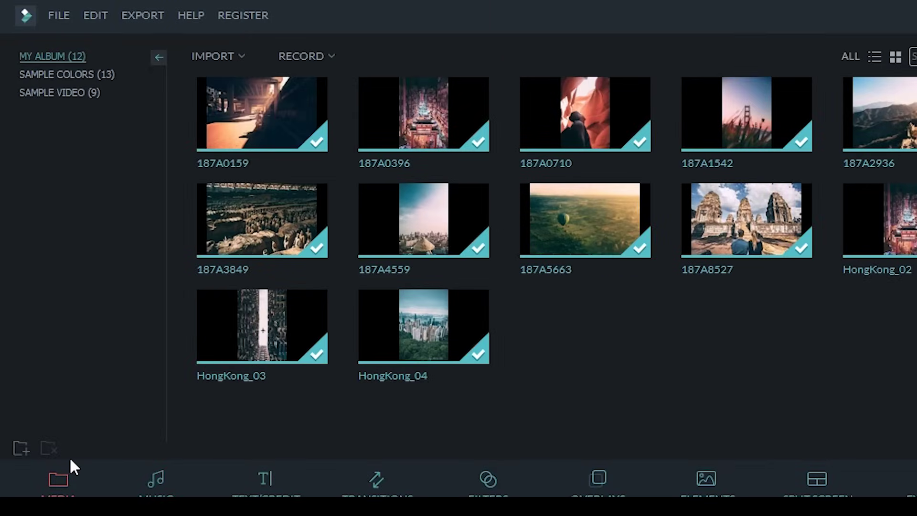
click(75, 74)
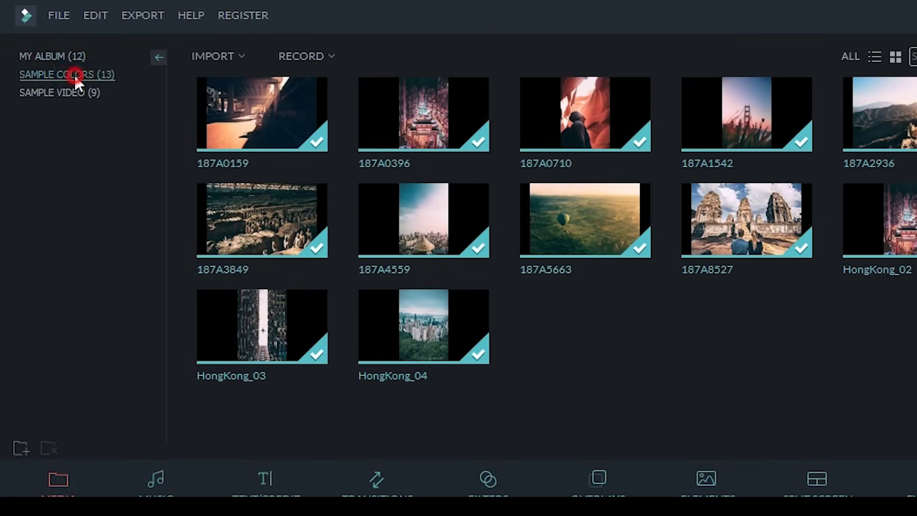
mouse_move(299, 137)
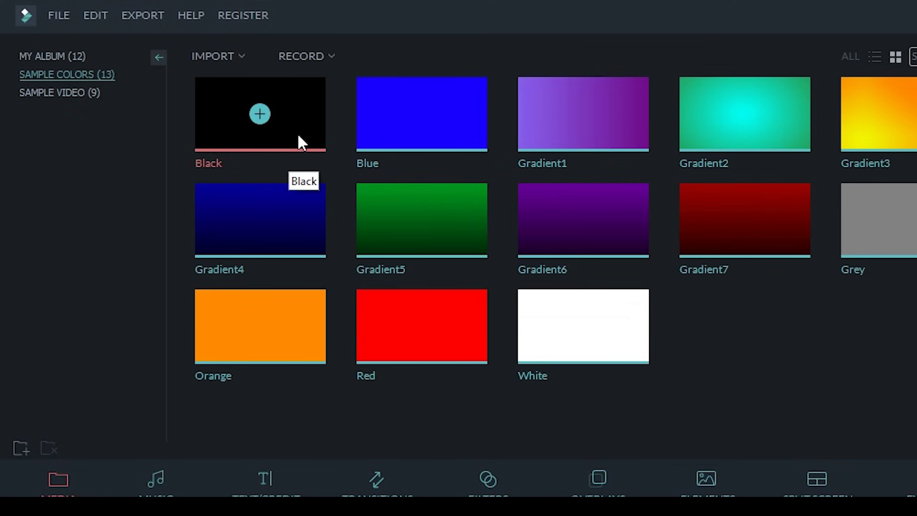
drag(304, 120, 149, 500)
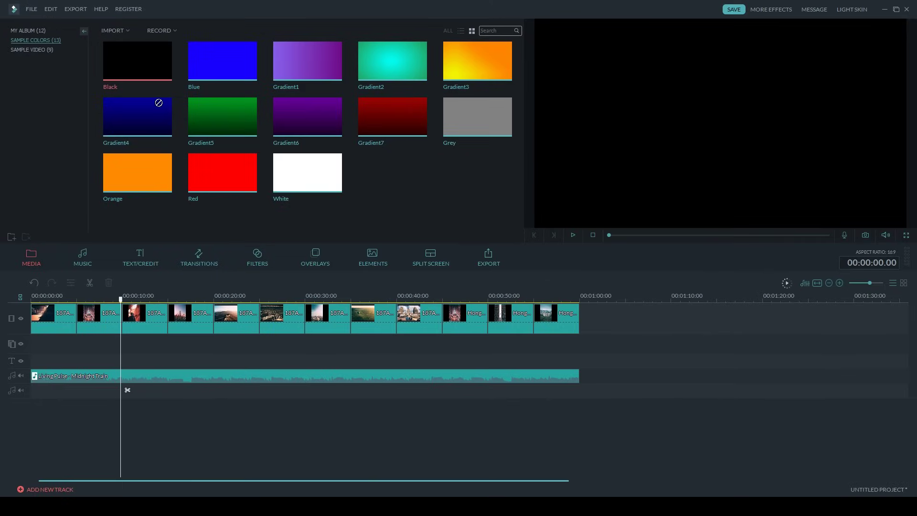
drag(79, 263, 36, 314)
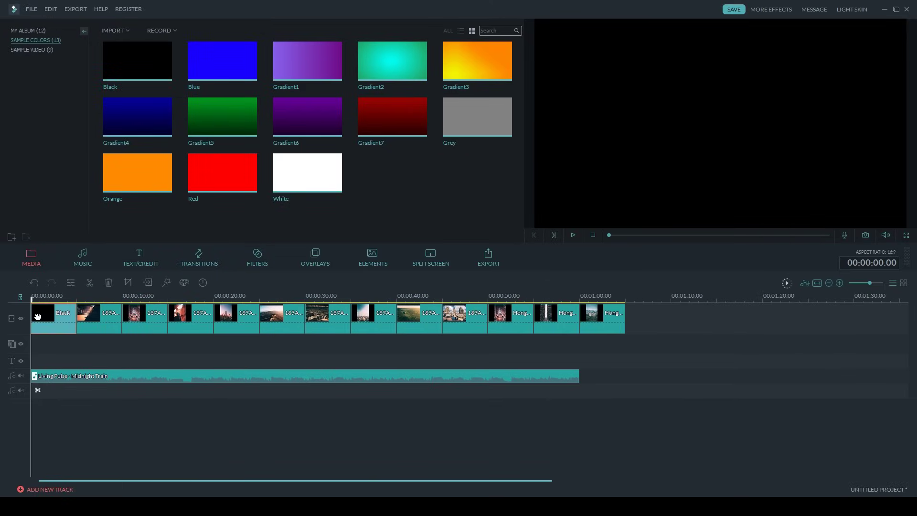
click(61, 296)
key(space)
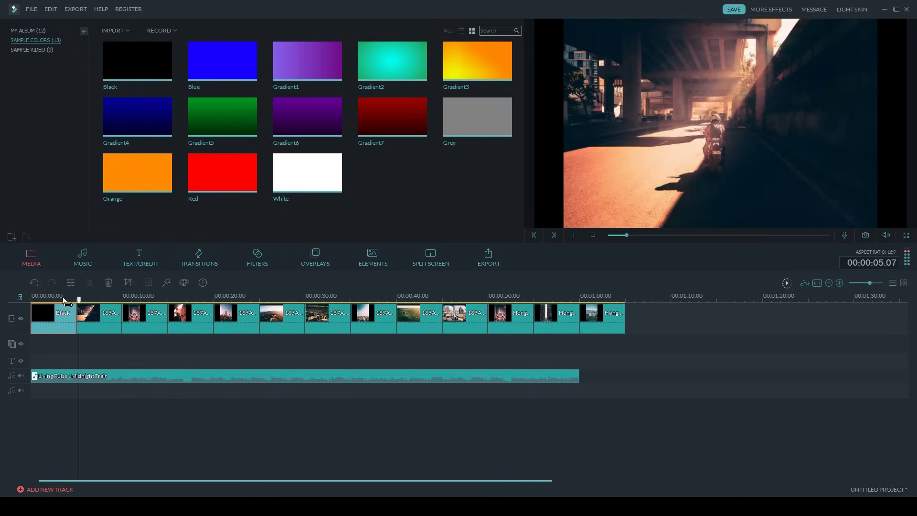
key(space)
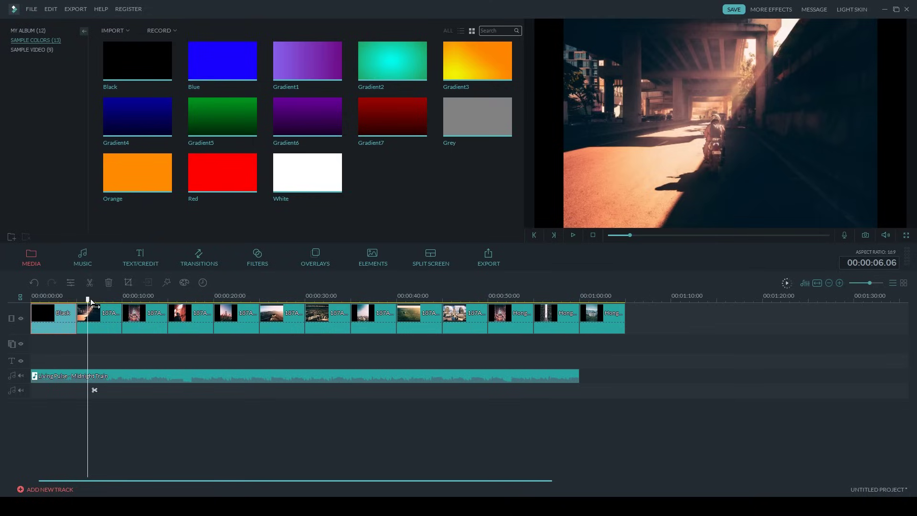
drag(90, 300, 65, 301)
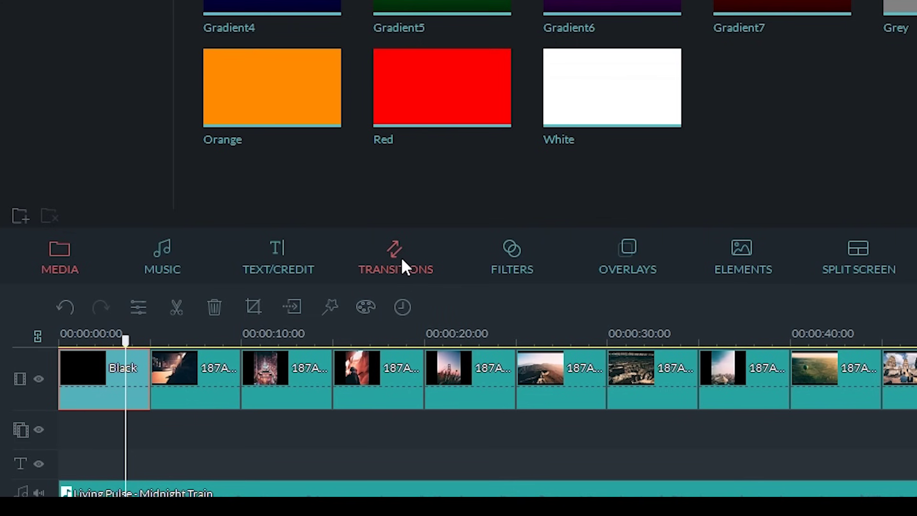
Step: Add the basic Dissolve transition between the black clip and the first photo, and shorten the black clip to about 3 seconds
click(400, 256)
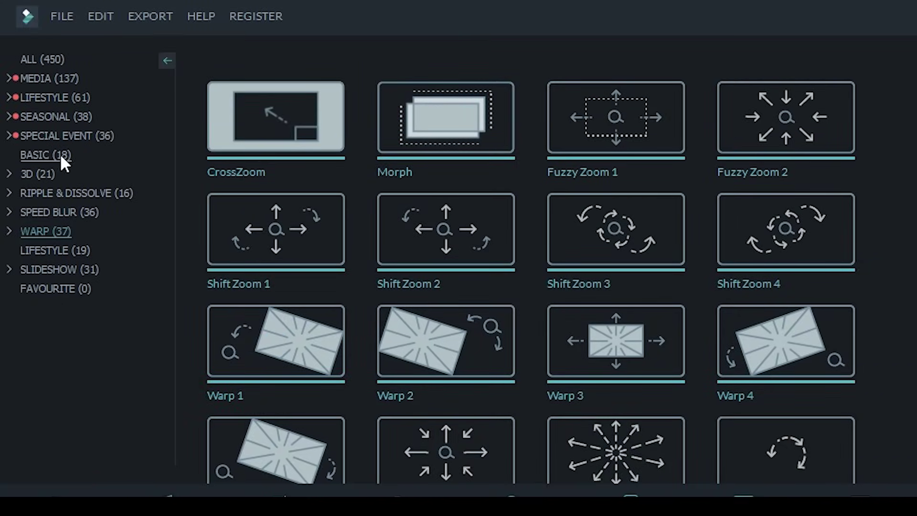
click(59, 155)
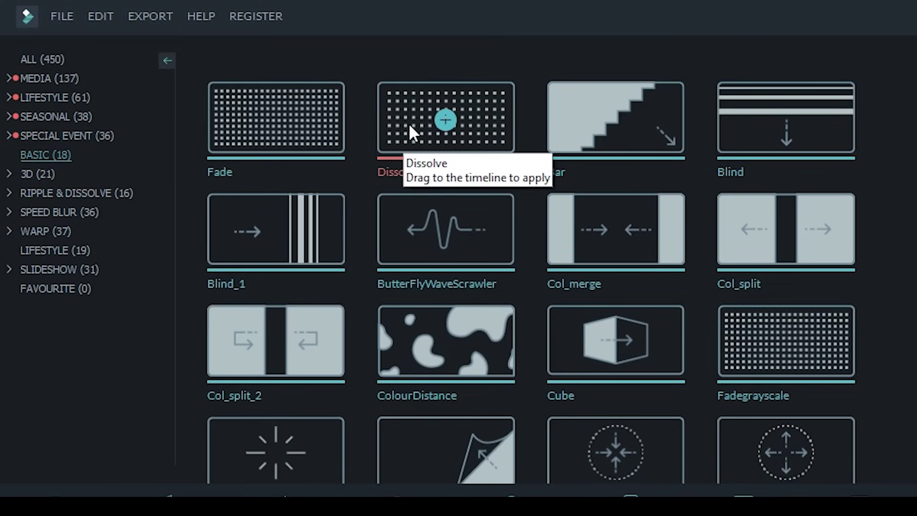
drag(408, 122, 78, 319)
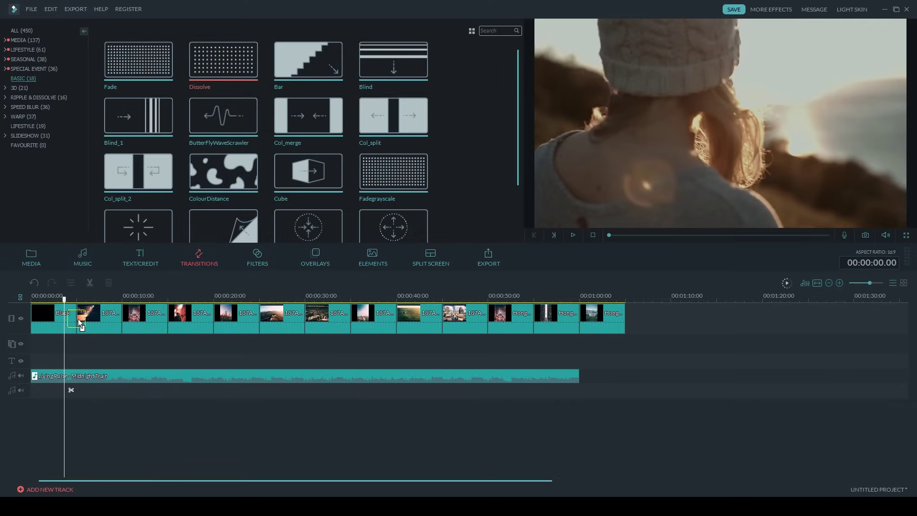
drag(78, 319, 56, 296)
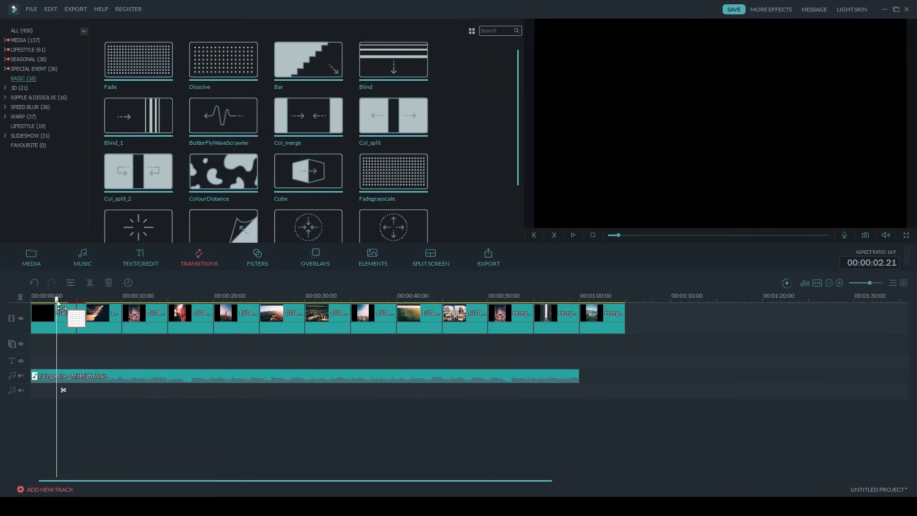
key(space)
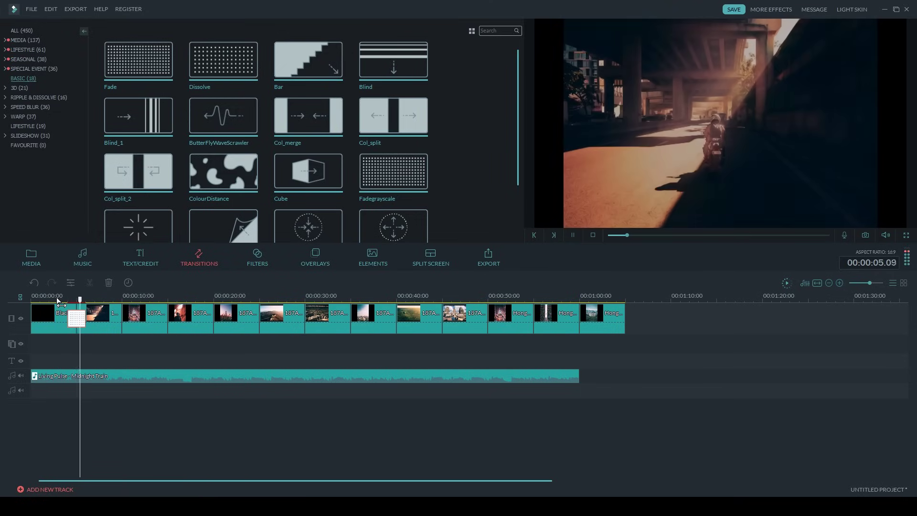
click(43, 319)
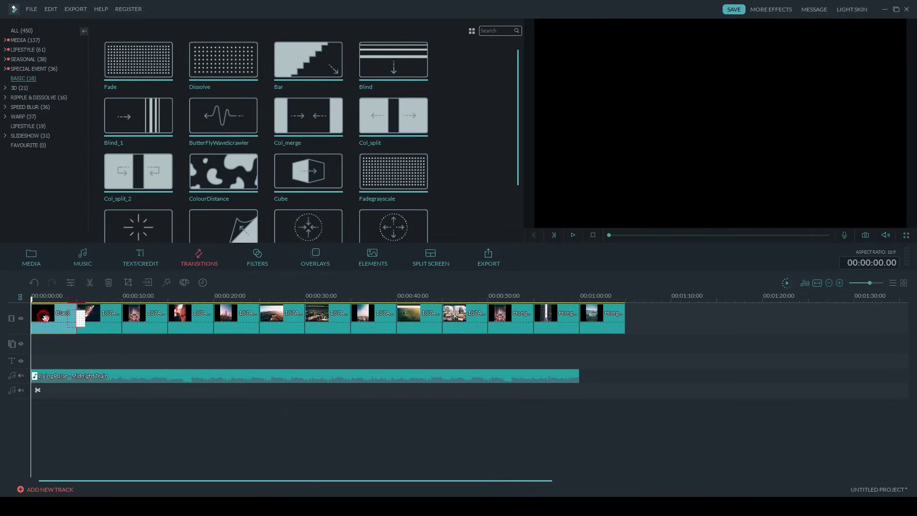
drag(32, 320, 51, 320)
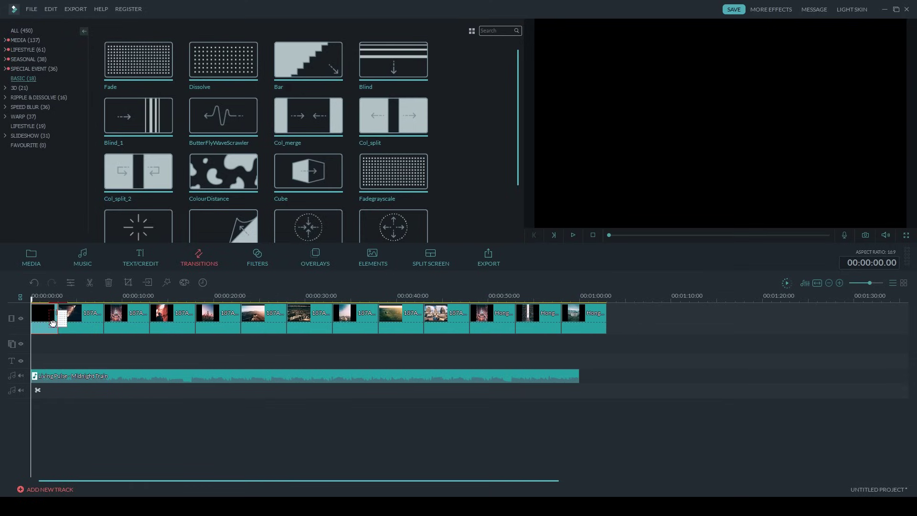
Step: Set the music clip's fade in to 2.00 s and its fade out to 4.04 s
double_click(174, 377)
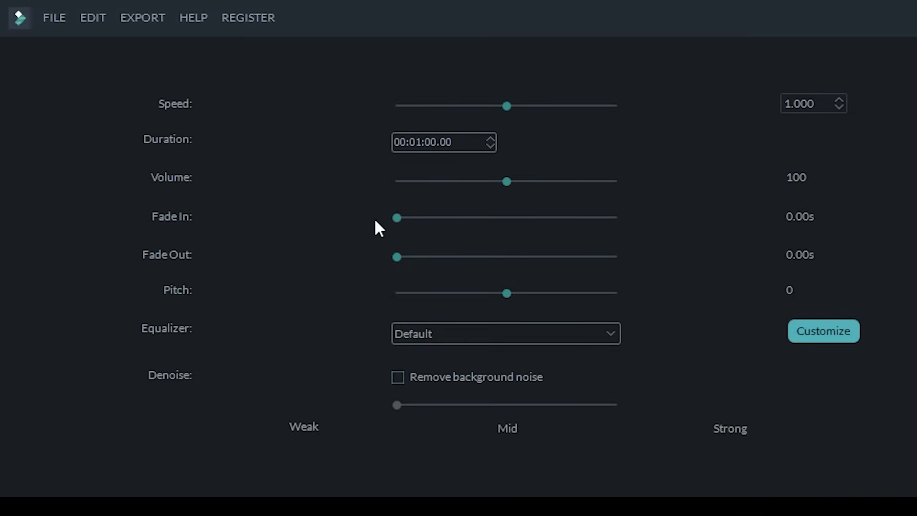
drag(395, 218, 485, 219)
drag(397, 256, 571, 250)
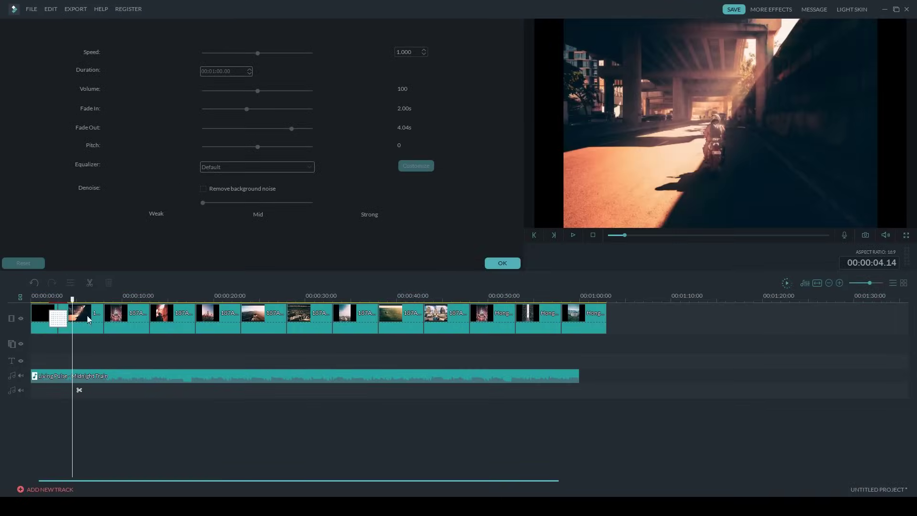
drag(76, 304, 354, 335)
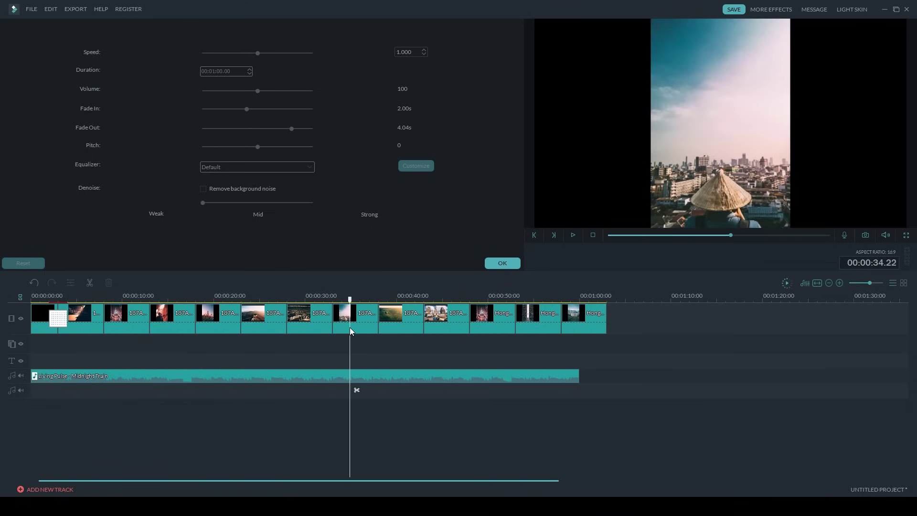
click(501, 263)
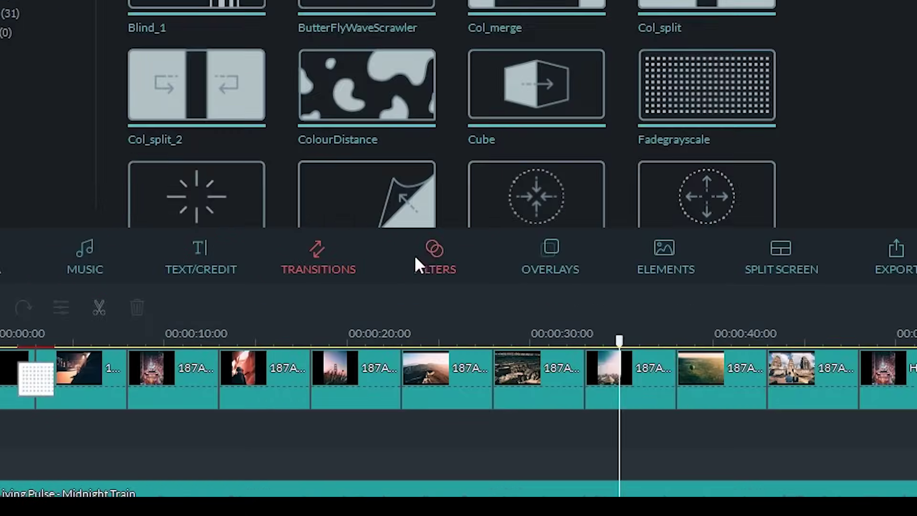
Step: Add the Basic Blur background filter to the filter track and stretch it from the timeline's start to the end of the last photo
click(430, 258)
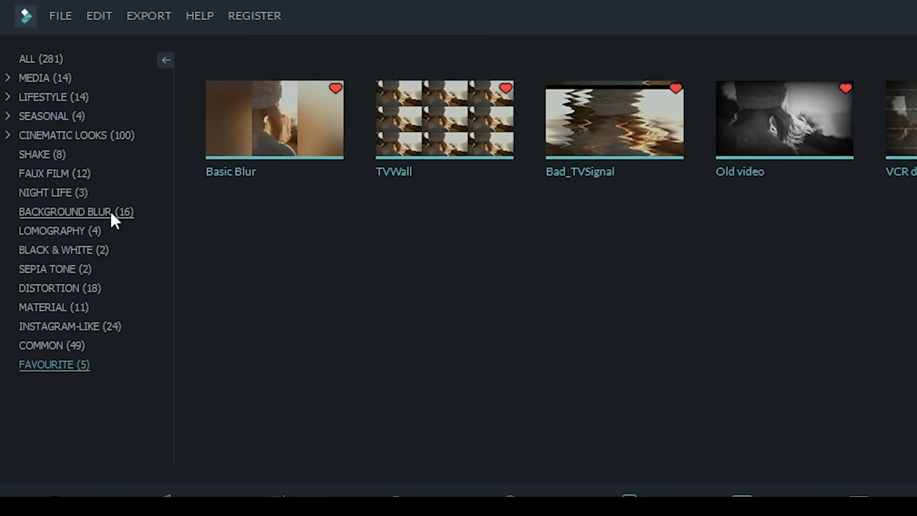
click(110, 210)
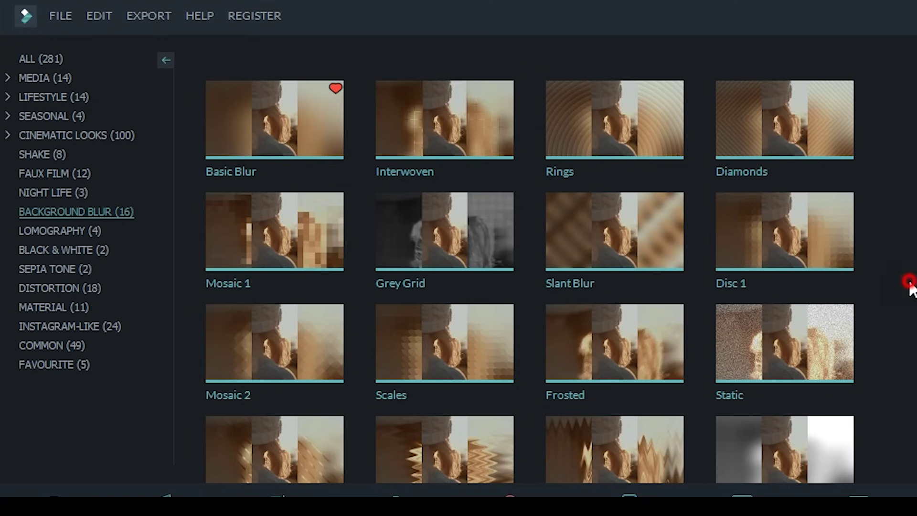
scroll(910, 285, down, 1)
scroll(910, 285, up, 1)
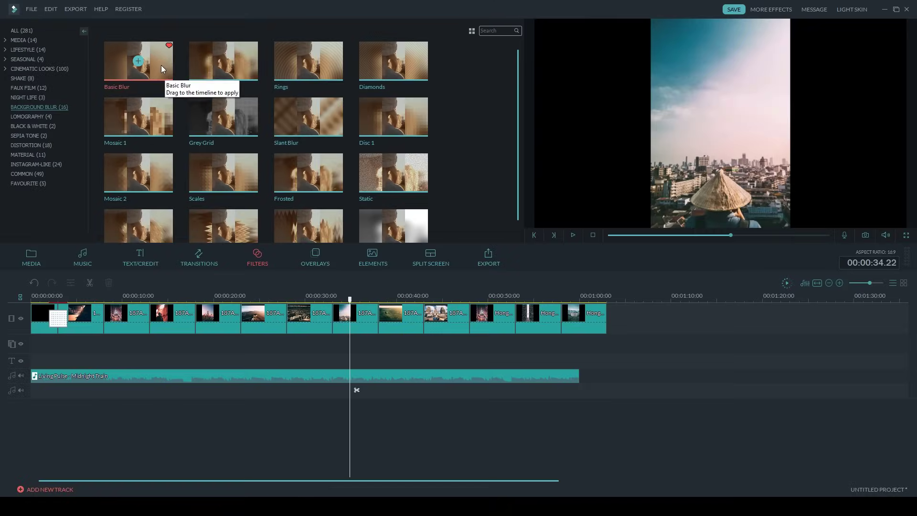
drag(320, 129, 263, 444)
drag(132, 224, 60, 355)
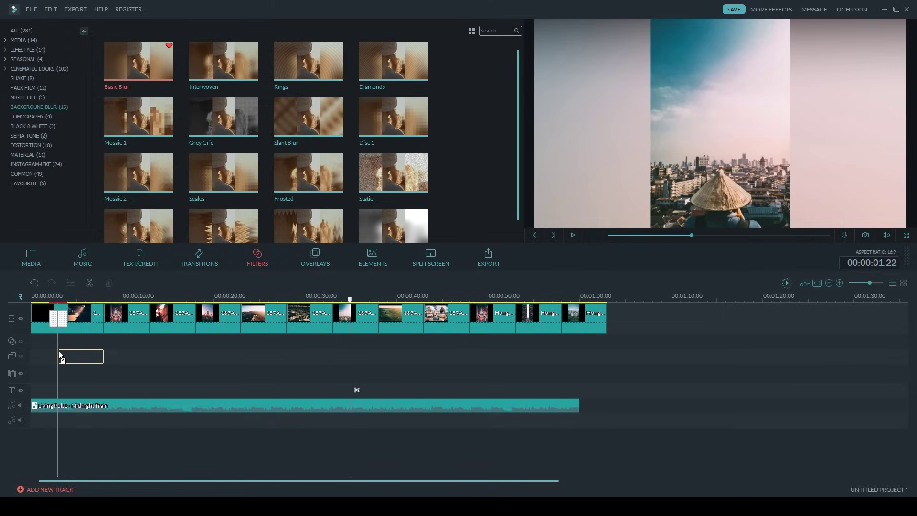
drag(59, 352, 530, 354)
drag(591, 352, 606, 355)
click(125, 346)
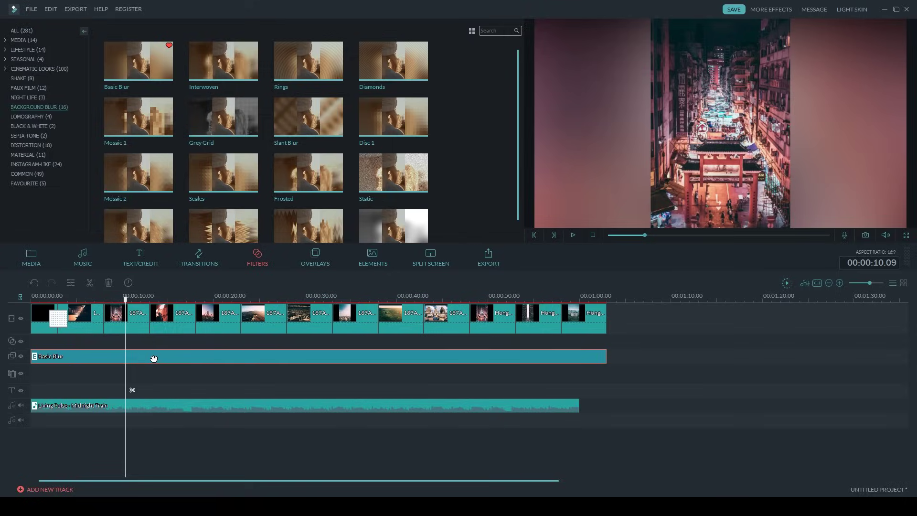
Step: Set the Basic Blur filter's source width to 80, background luminance to 1 and background blur level to 100
double_click(154, 359)
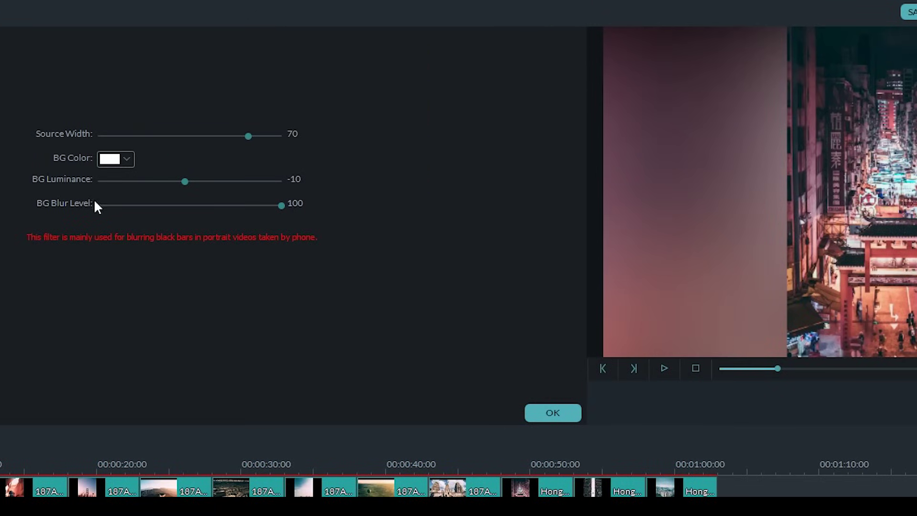
drag(280, 205, 97, 219)
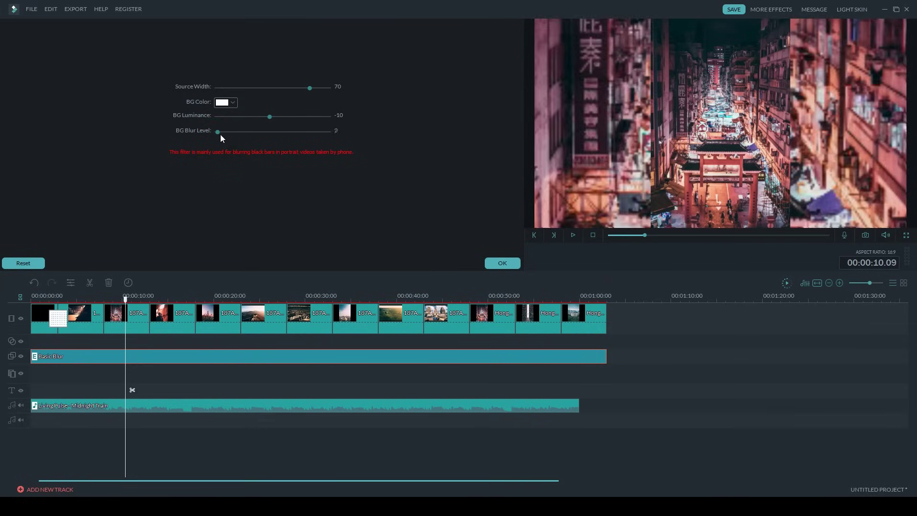
drag(220, 135, 313, 135)
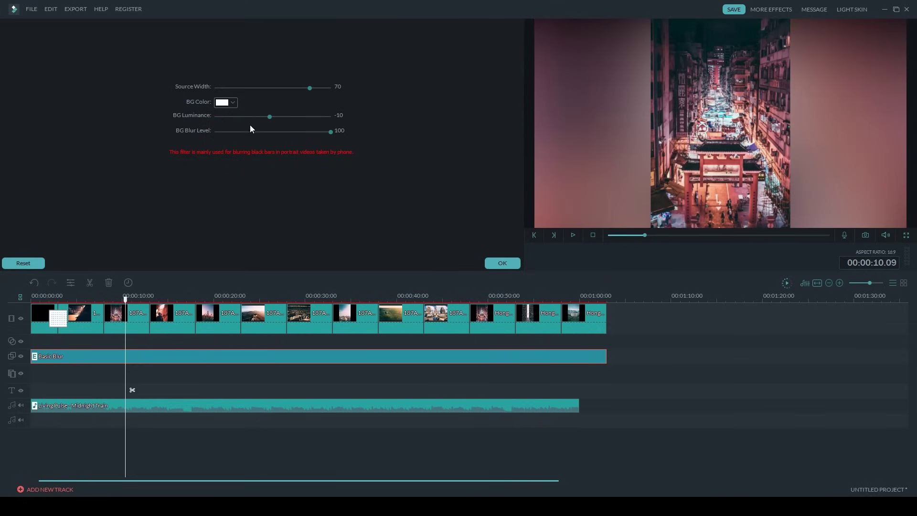
drag(308, 88, 336, 99)
mouse_move(268, 117)
mouse_down()
mouse_move(235, 119)
mouse_move(292, 119)
mouse_move(246, 122)
mouse_move(273, 122)
mouse_up()
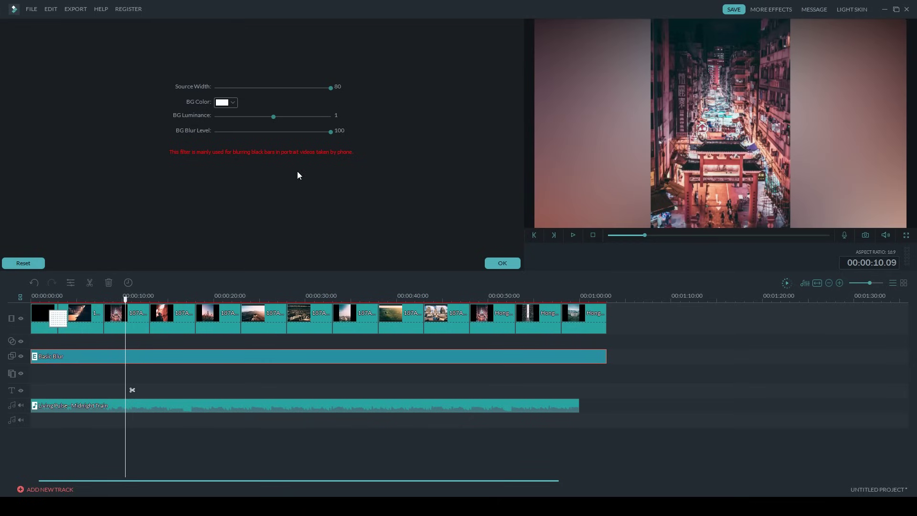
click(496, 263)
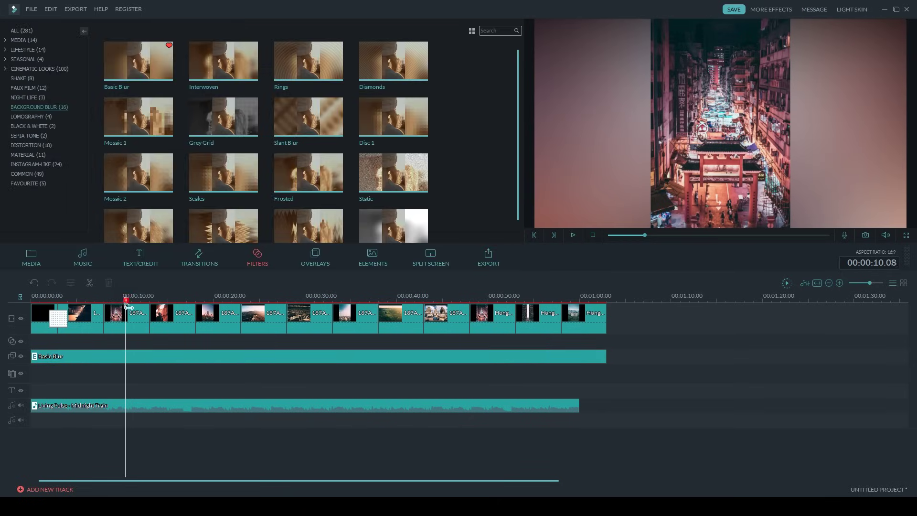
Step: Play back the slideshow's opening and inspect the blurred background behind the first two photos
click(23, 298)
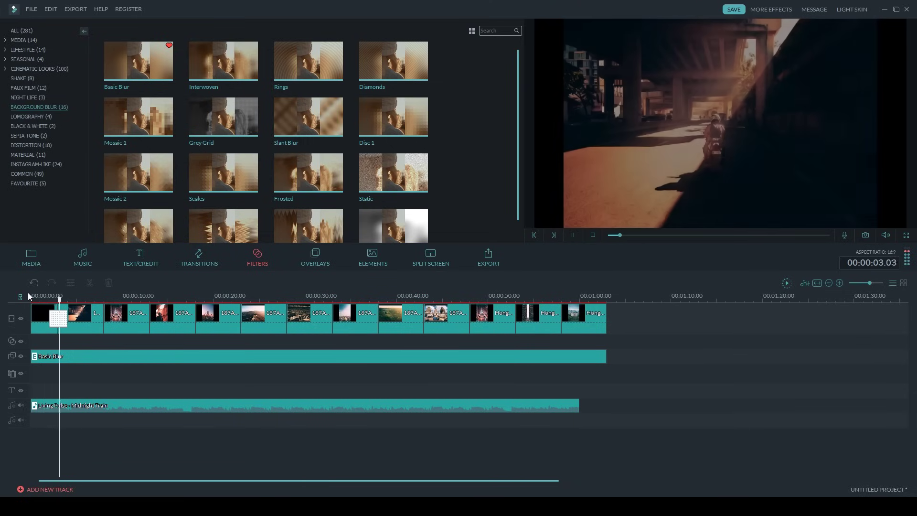
click(127, 298)
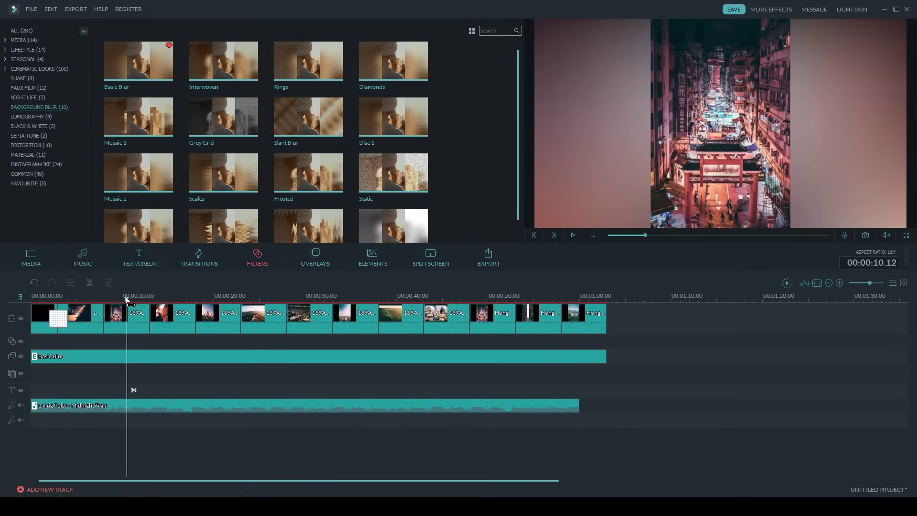
drag(127, 298, 82, 308)
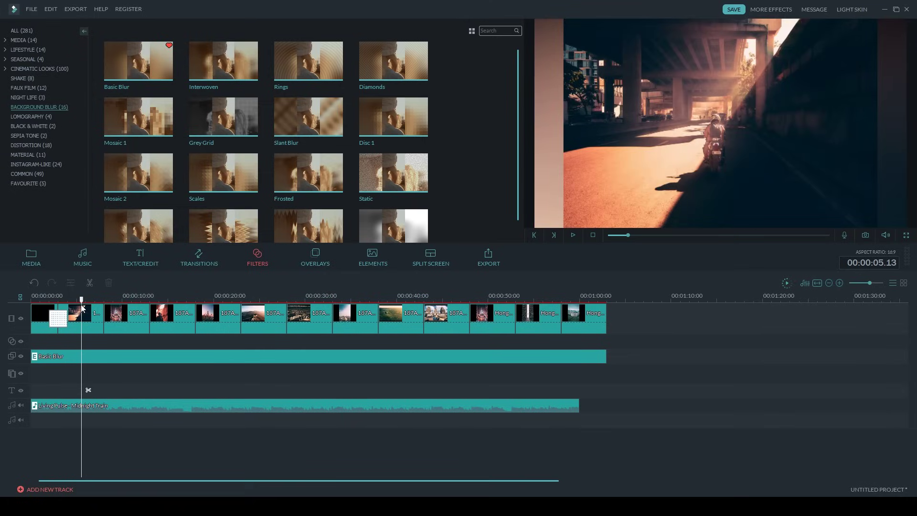
Step: Crop the first photo, the motorcyclist under the bridge, to 16:9 with the crop frame shifted slightly downward
click(88, 325)
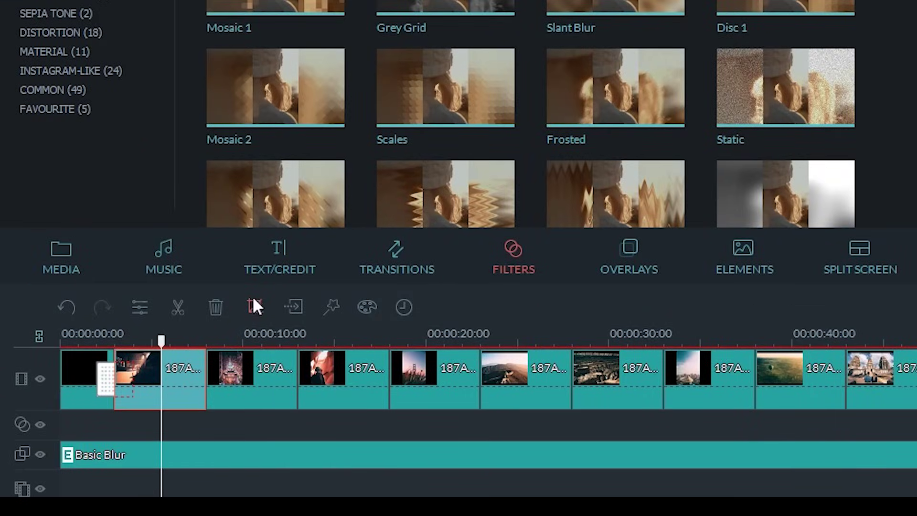
click(254, 301)
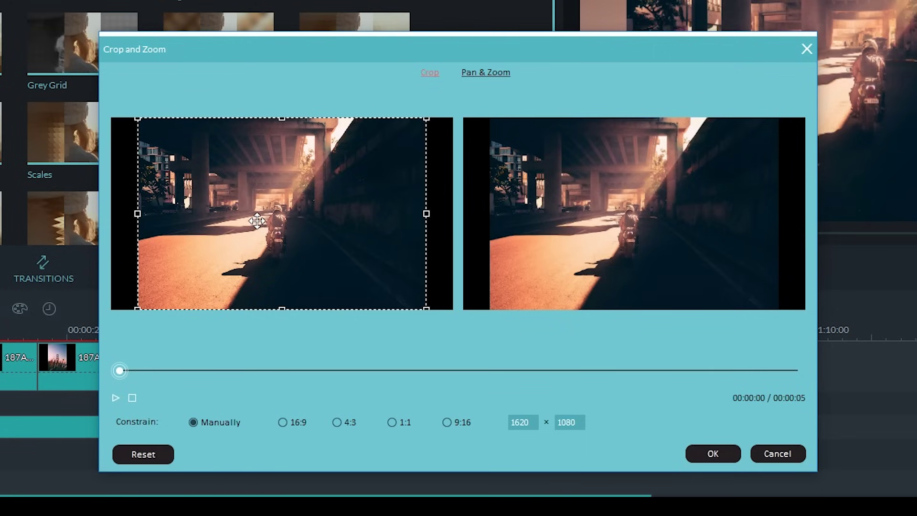
click(283, 423)
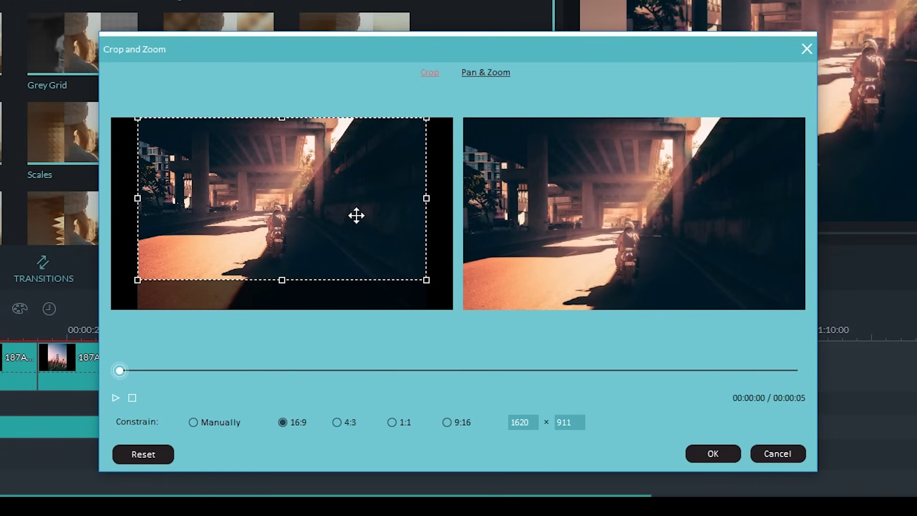
drag(354, 207, 355, 227)
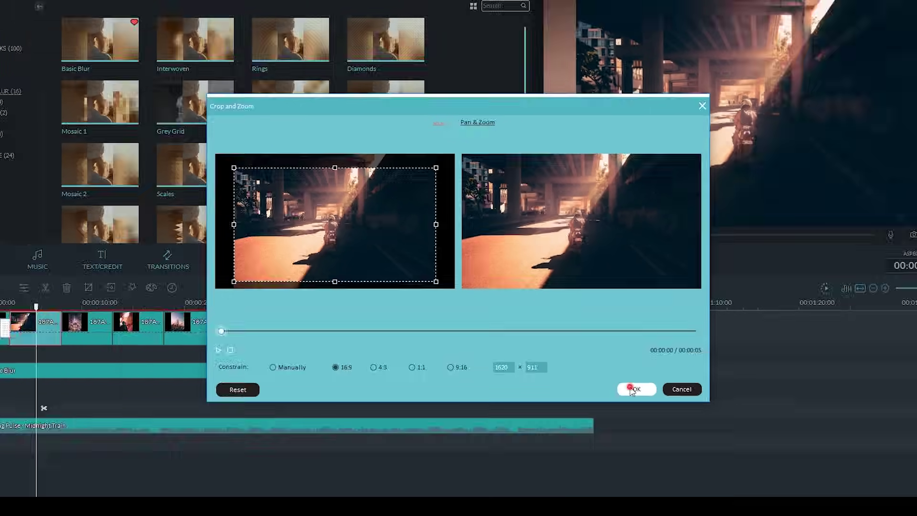
click(707, 456)
Step: Crop the Great Wall photo to a 16:9 ratio so it fills the frame
drag(82, 299, 256, 317)
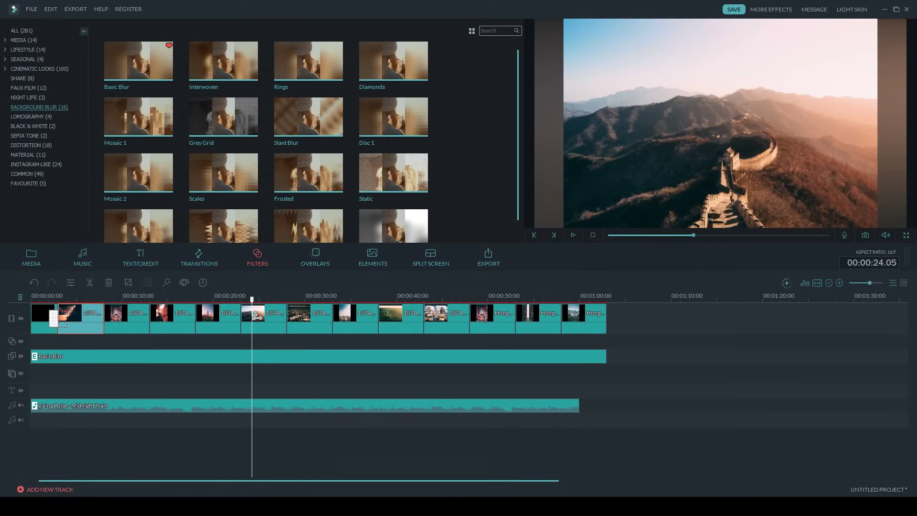
click(257, 317)
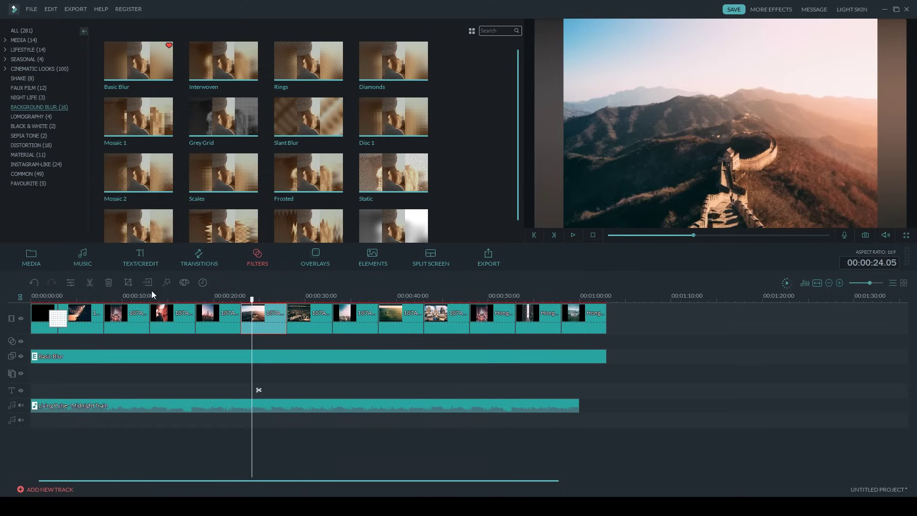
click(128, 282)
click(348, 353)
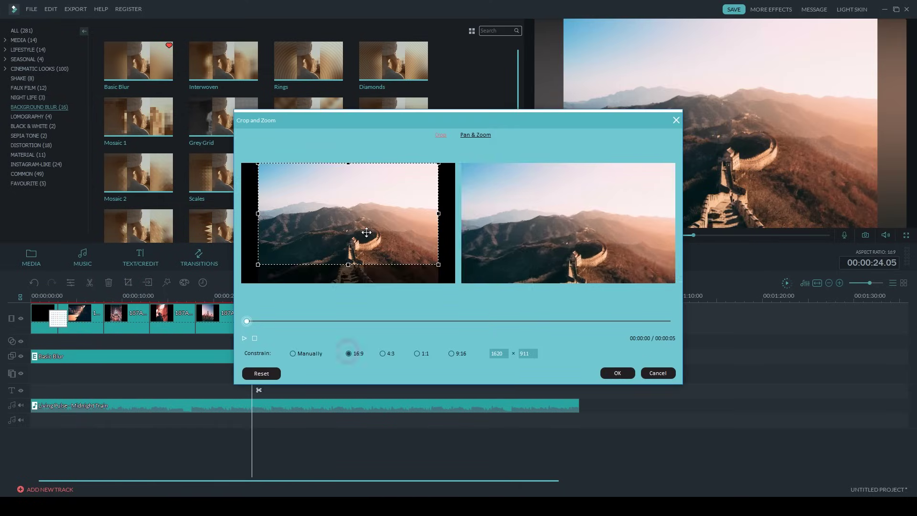
click(605, 372)
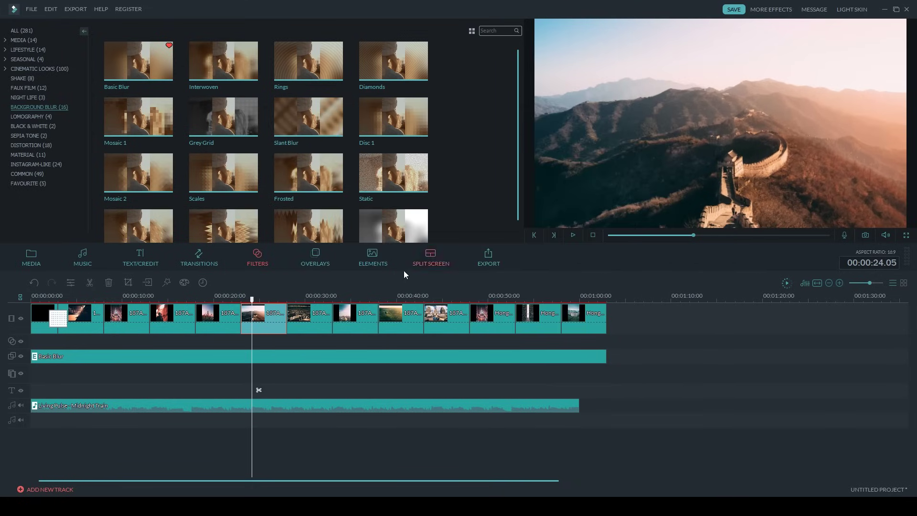
Step: Crop the Terracotta Army photo to a 16:9 ratio so it fills the frame
click(308, 297)
click(309, 321)
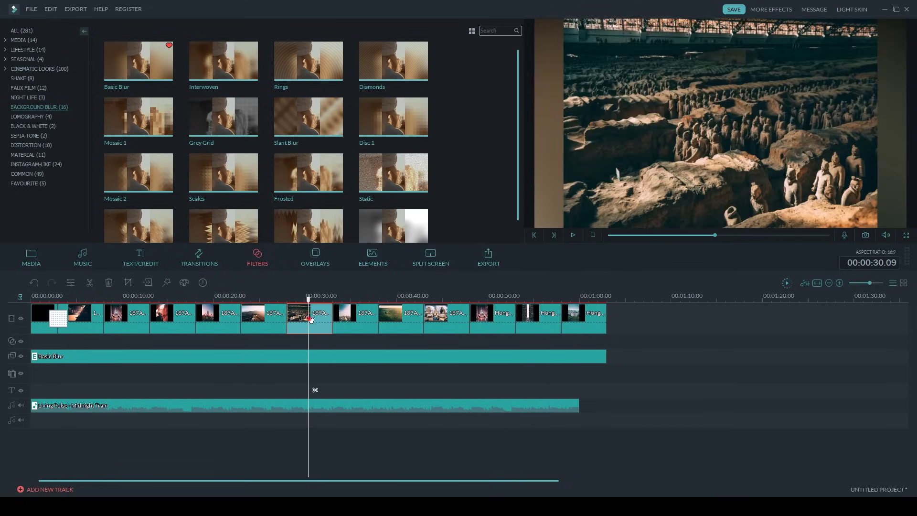
click(129, 282)
click(348, 354)
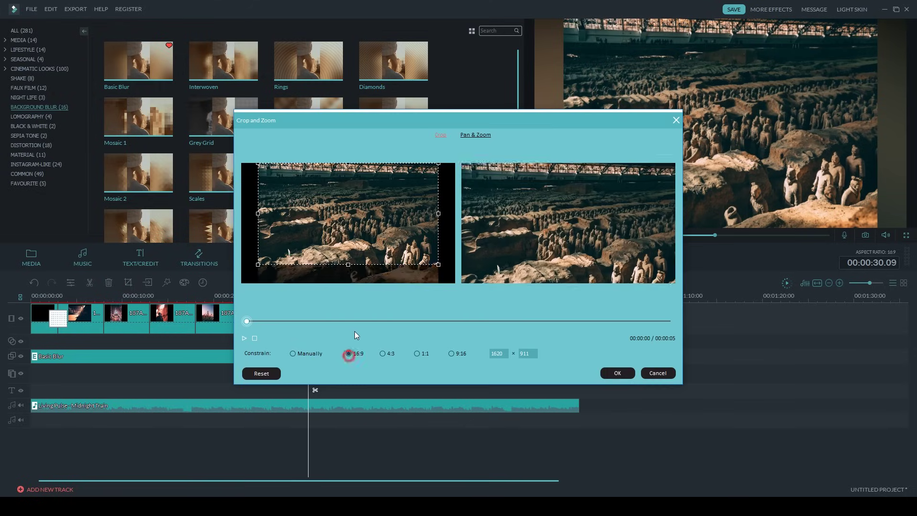
click(605, 371)
Step: Crop the hot-air balloon photo to 16:9, placing the crop frame toward the lower part of the image
click(398, 297)
click(399, 321)
click(129, 282)
click(349, 353)
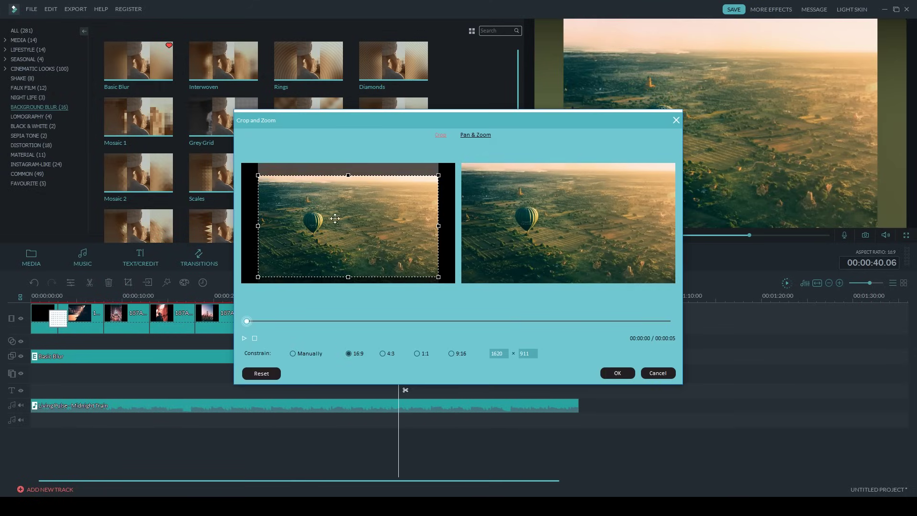
click(604, 371)
Step: Crop the photo of the couple at the temple to 16:9, with the crop frame near the image's middle
click(442, 297)
click(443, 321)
click(128, 282)
click(348, 353)
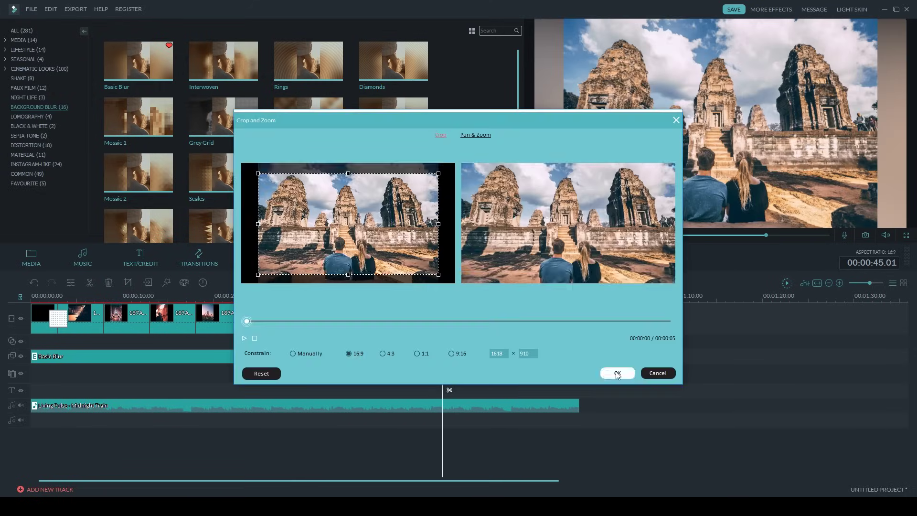
click(613, 371)
Step: Open Pan & Zoom for the first photo and shrink the End frame to about 1063 × 598 over the image's upper right
drag(59, 302, 200, 325)
click(90, 385)
click(91, 308)
mouse_move(90, 308)
mouse_down()
mouse_move(397, 326)
mouse_move(139, 333)
mouse_move(87, 306)
mouse_up()
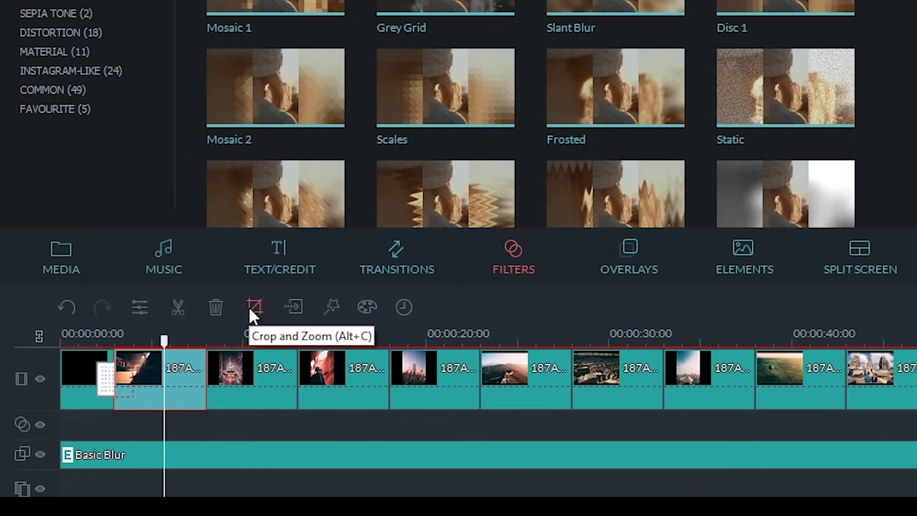
click(254, 310)
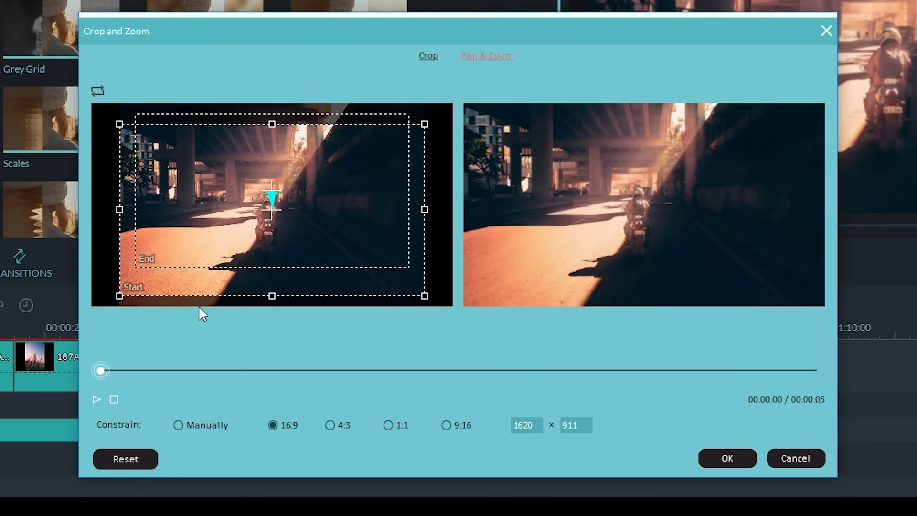
click(136, 276)
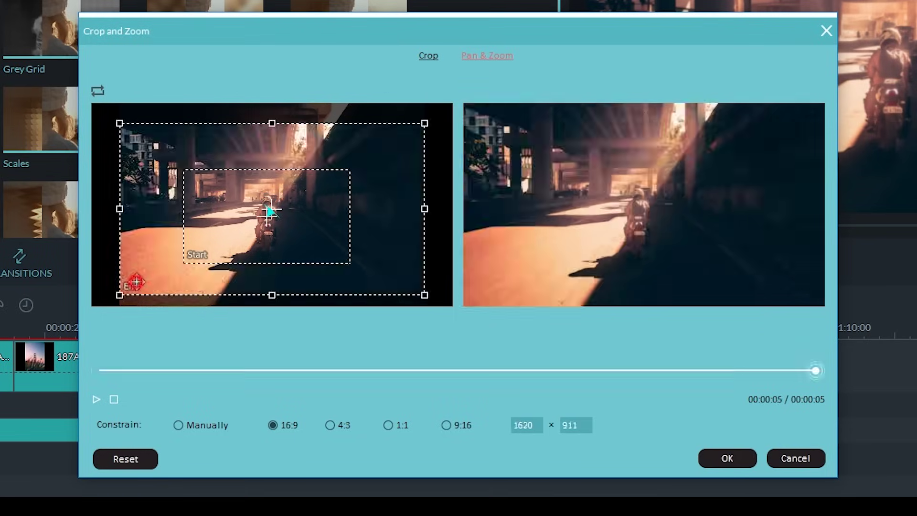
drag(120, 295, 224, 235)
Step: Enlarge the Pan & Zoom Start frame to 1620 × 911 so it spans the photo's full width
click(185, 260)
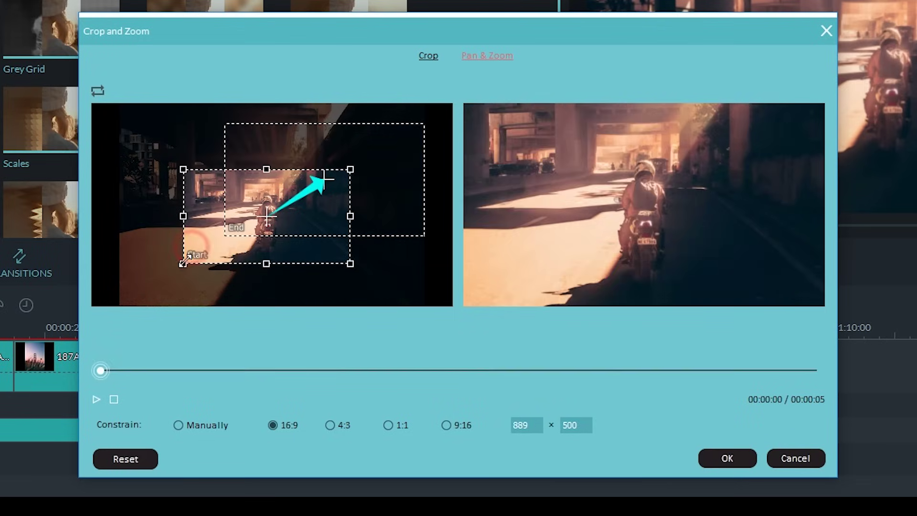
drag(155, 285, 102, 317)
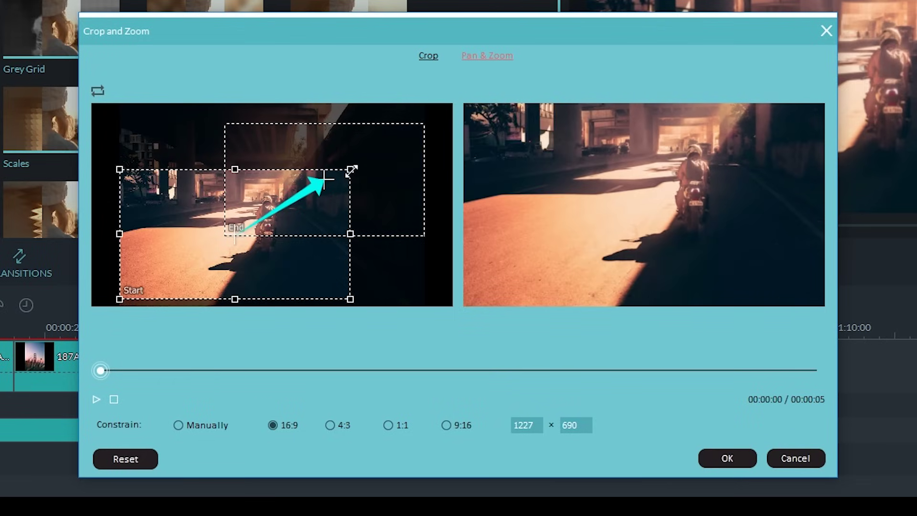
drag(351, 170, 451, 114)
drag(206, 231, 213, 245)
Step: Resize the Pan & Zoom End frame to about 868 × 488, centred on the motorcyclist
click(213, 250)
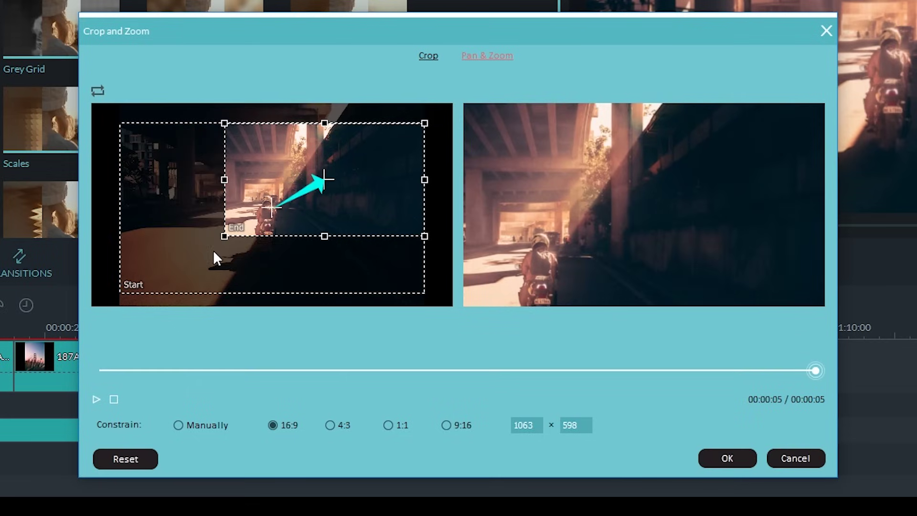
drag(234, 217, 182, 246)
drag(366, 261, 323, 237)
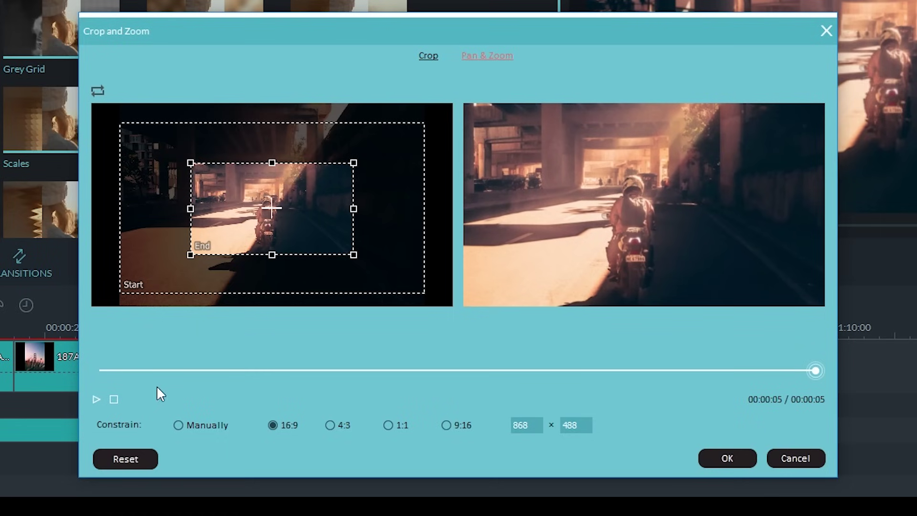
Step: Preview the first photo's zoom-in animation from its start and apply it
drag(812, 370, 67, 406)
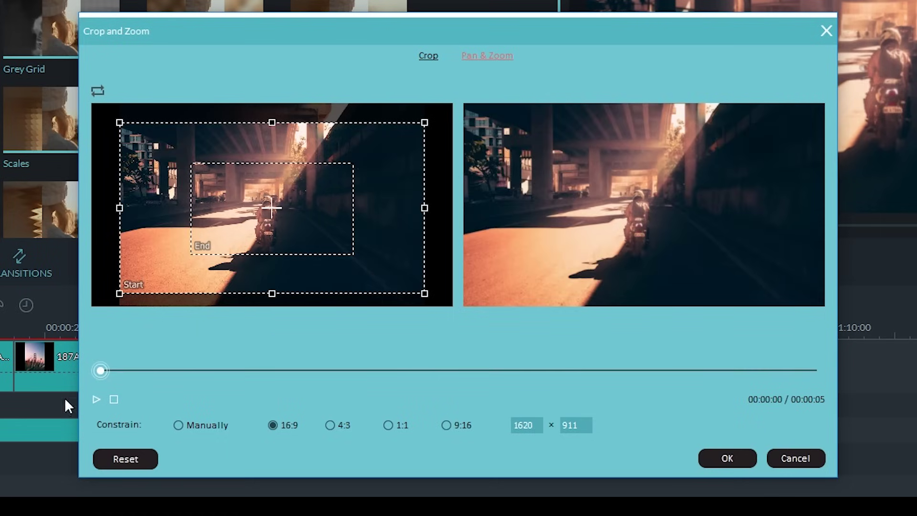
click(96, 400)
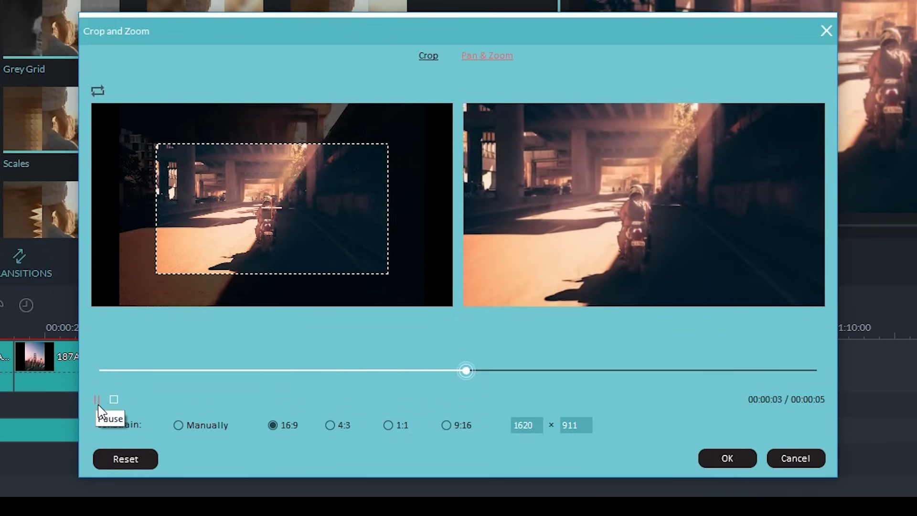
click(97, 404)
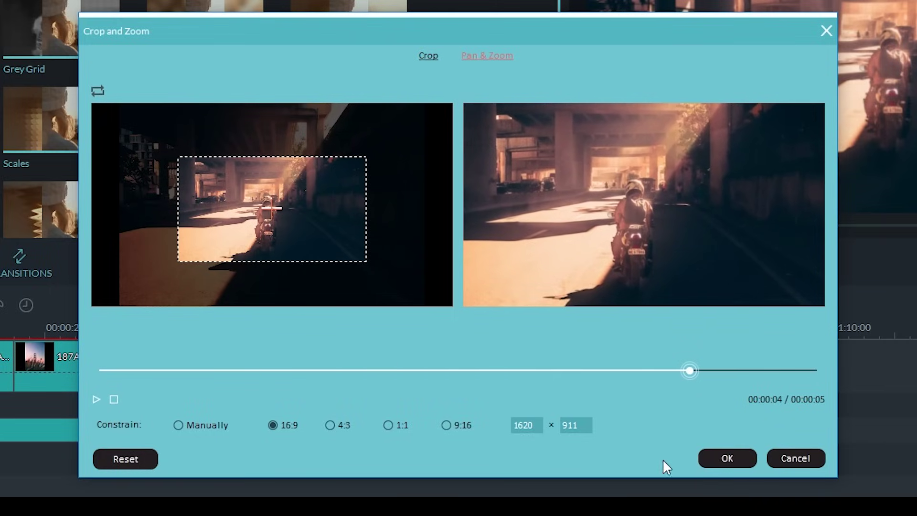
click(719, 458)
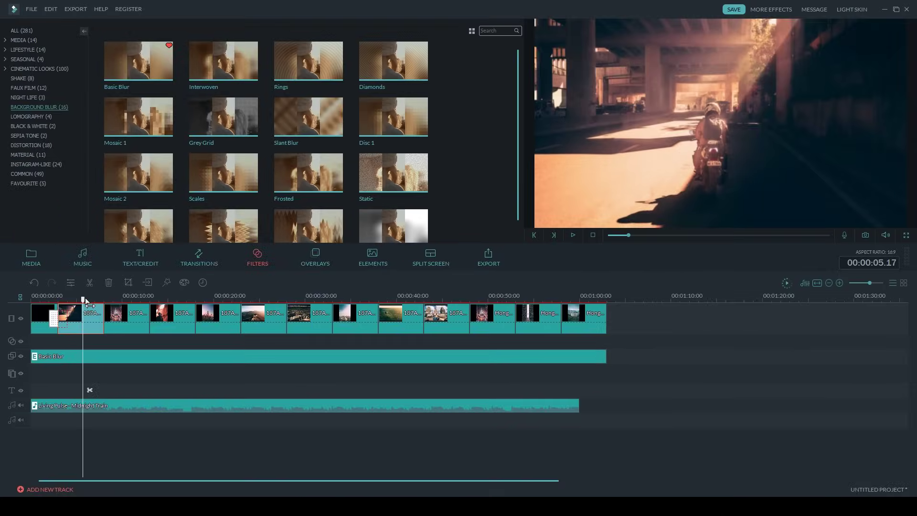
Step: Play back the first photo on the timeline to check its zoom-in
drag(83, 301, 67, 306)
key(space)
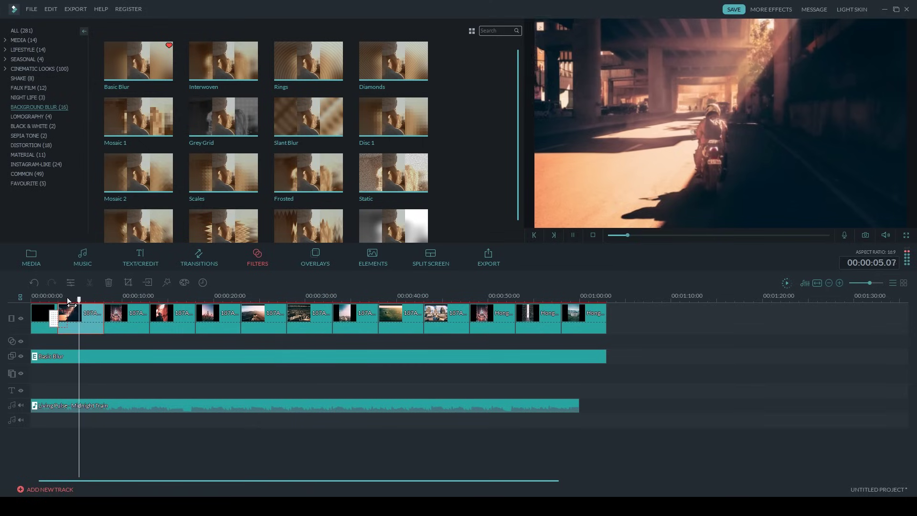
key(space)
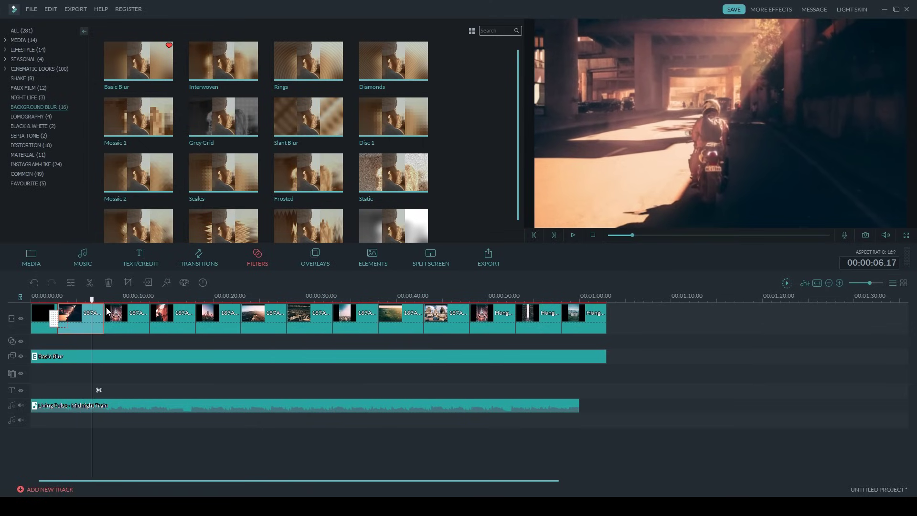
Step: Open the crop and zoom editor for the neon street photo and scrub through the slideshow's opening
click(125, 297)
click(132, 324)
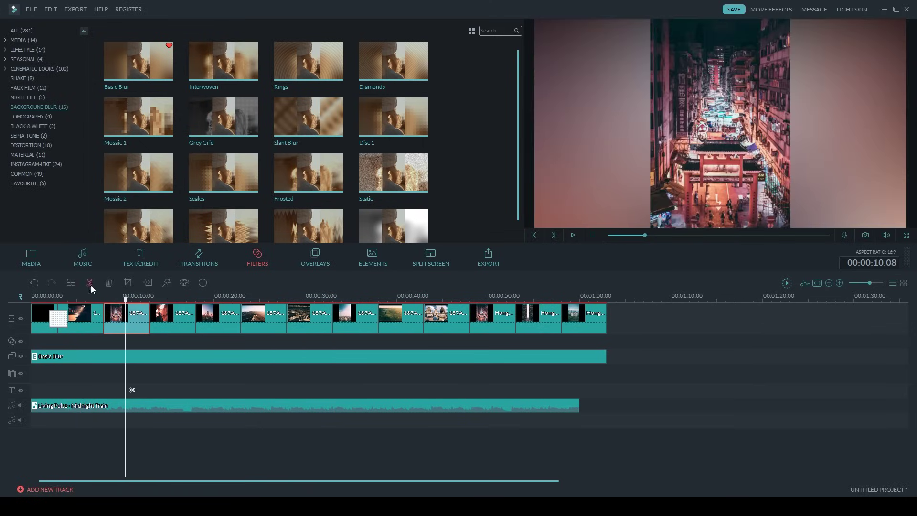
click(128, 282)
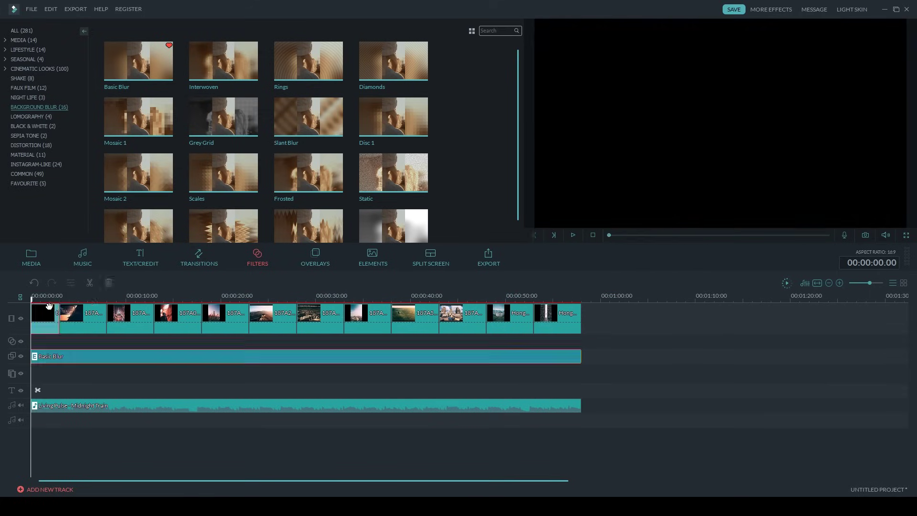
drag(31, 310, 76, 311)
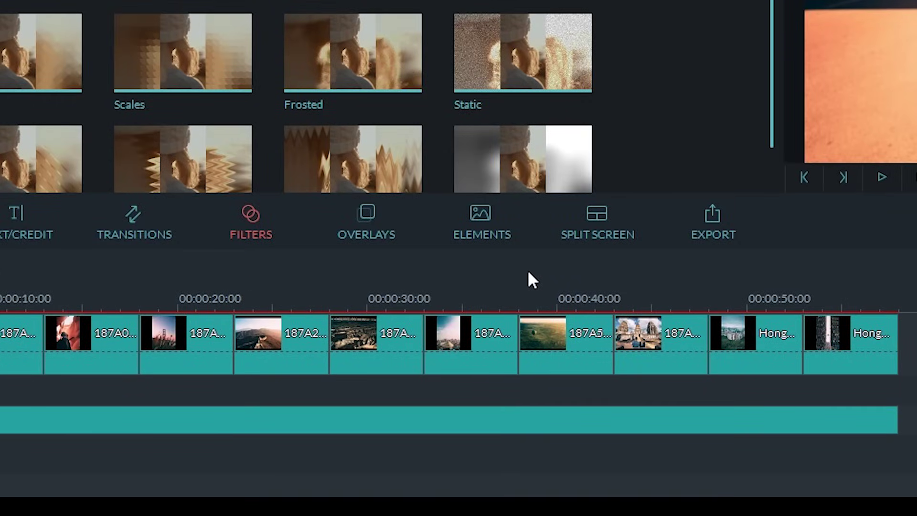
Step: Add the favourite Loading... element at the start of the timeline, over the black opening
click(497, 235)
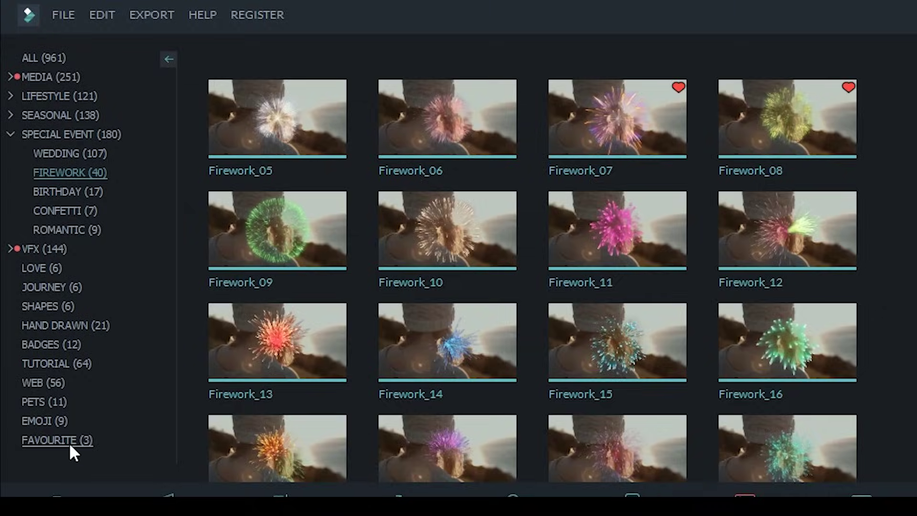
click(71, 445)
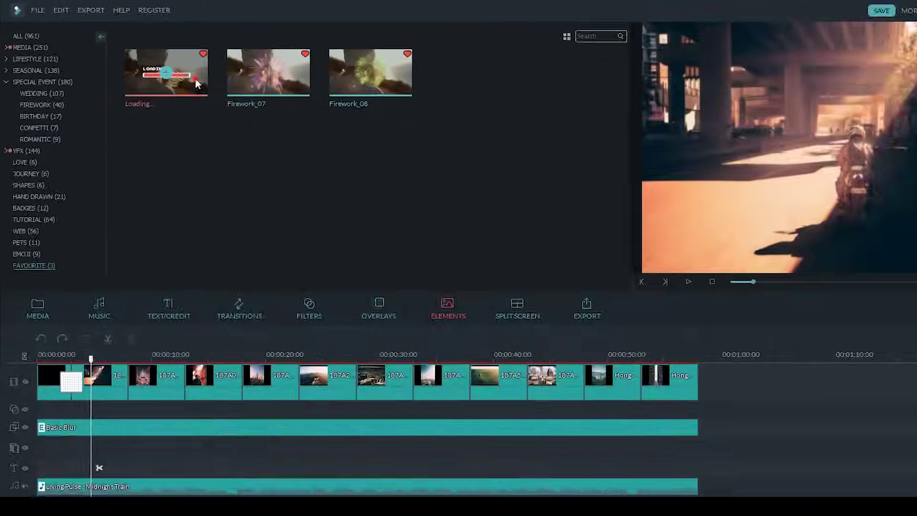
drag(138, 61, 31, 378)
Step: Shrink the Loading... element slightly and centre it in the black frame
click(42, 298)
scroll(62, 298, up, 2)
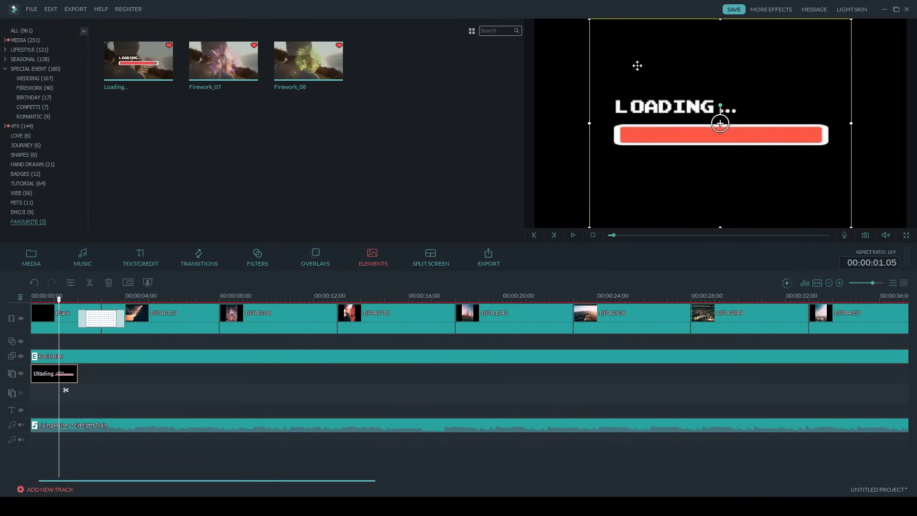
drag(608, 43, 620, 69)
drag(707, 134, 734, 155)
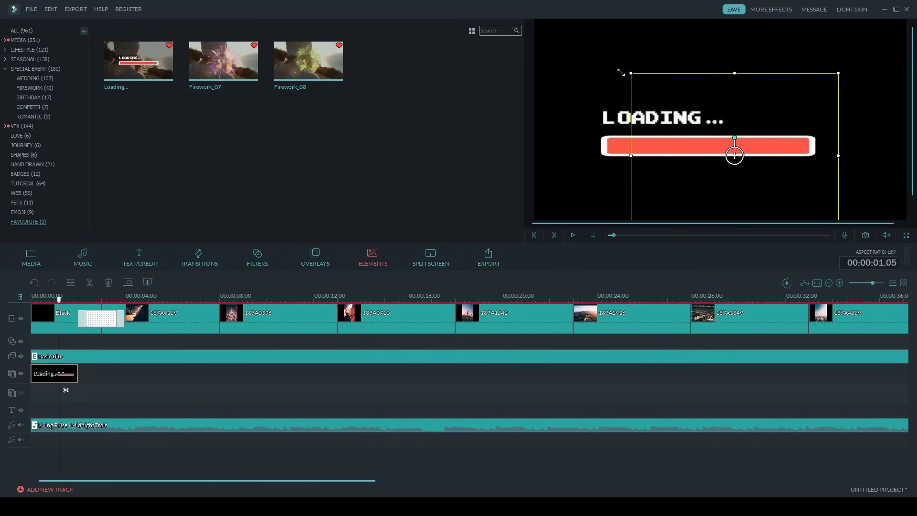
drag(711, 116, 687, 85)
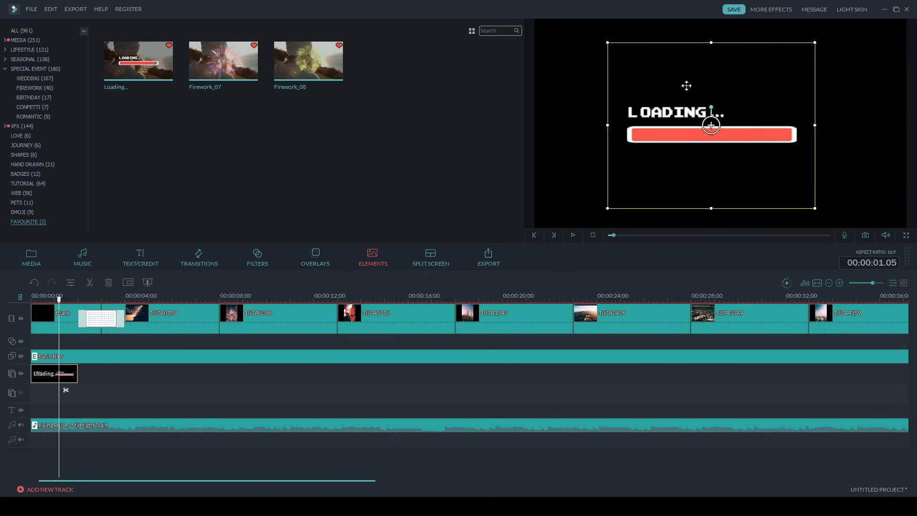
click(133, 383)
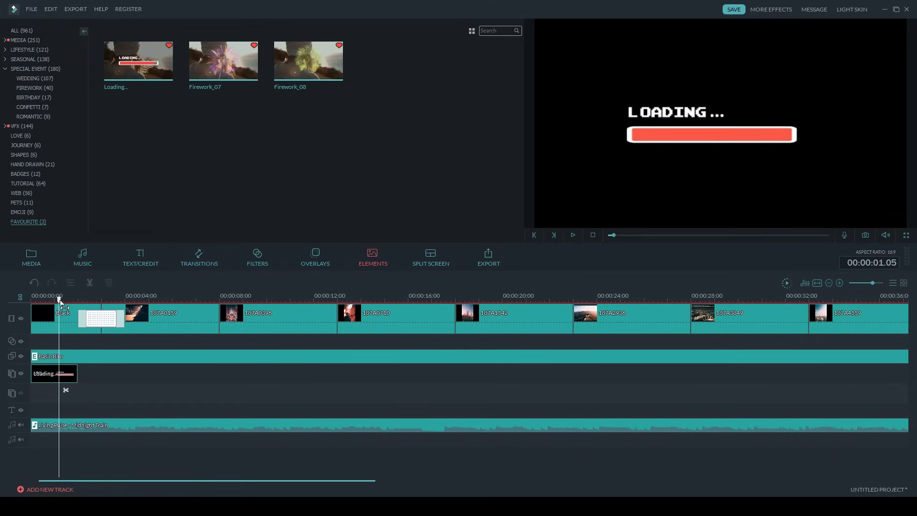
Step: Play back the opening to check the Loading... element and the dissolve into the first photo
drag(58, 301, 8, 301)
key(space)
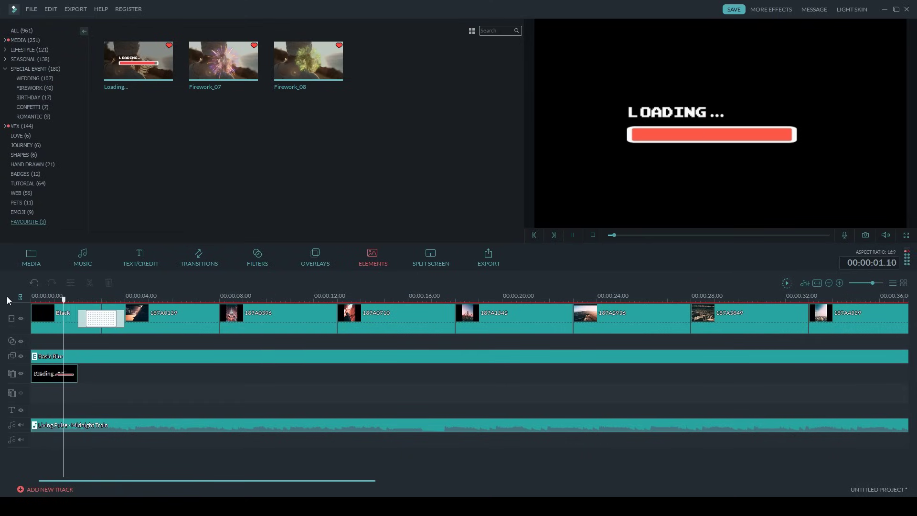
key(space)
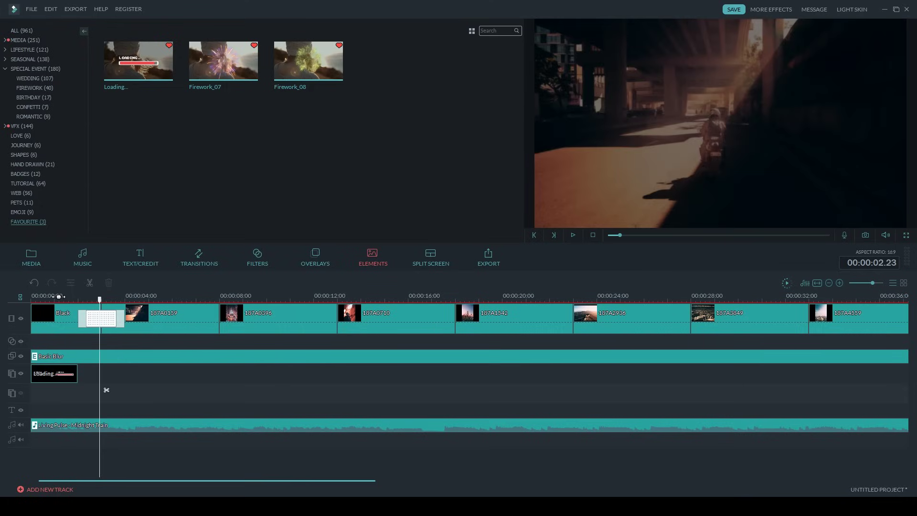
Step: Add the Firework_07 and Firework_08 elements on separate tracks over the Great Wall photo
scroll(382, 295, down, 5)
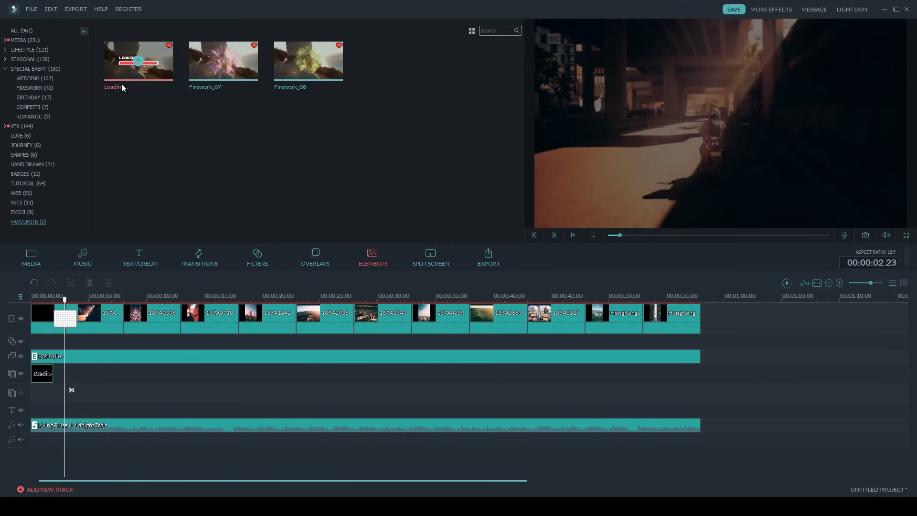
click(499, 309)
drag(497, 310, 326, 325)
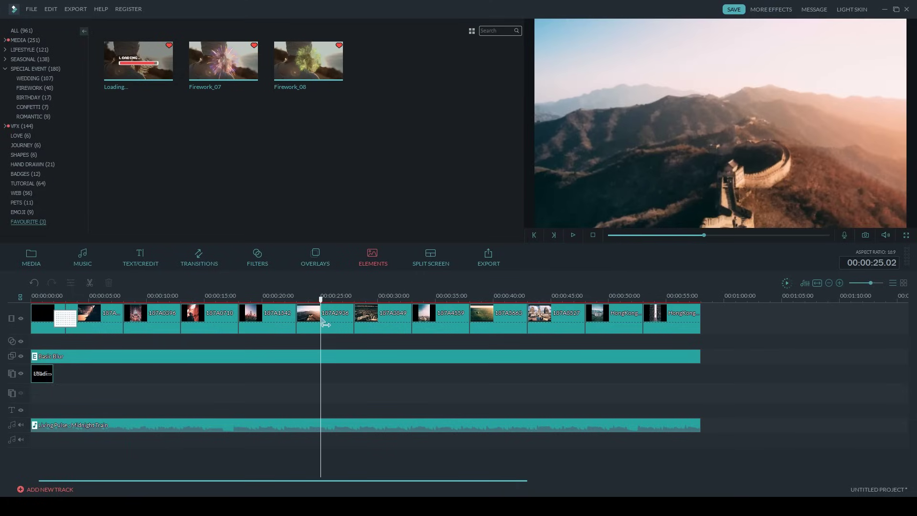
drag(237, 74, 306, 342)
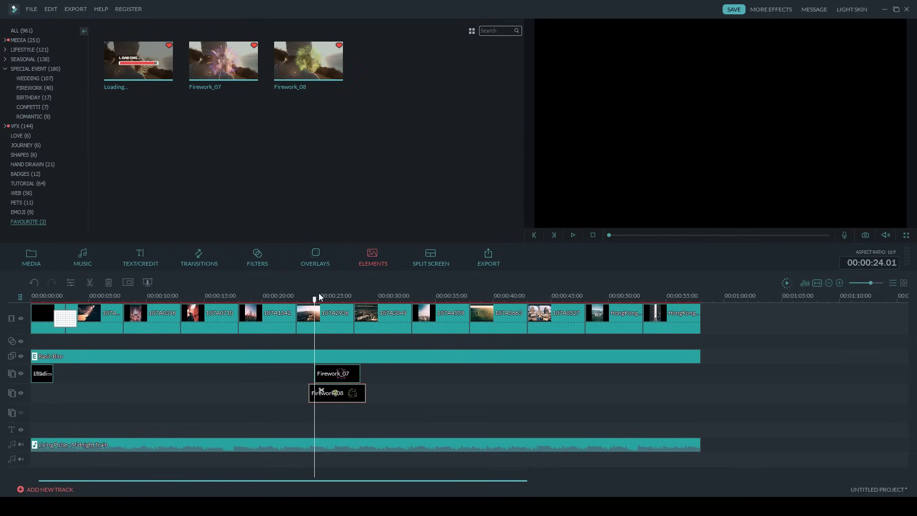
Step: Shrink Firework_07 to about half size and place it in the left part of the sky above the Great Wall
click(323, 297)
click(324, 296)
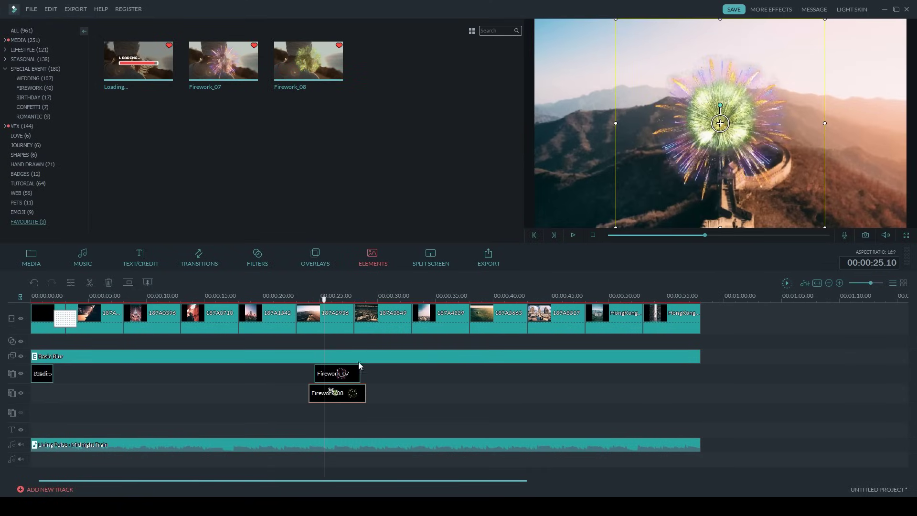
drag(614, 71, 587, 85)
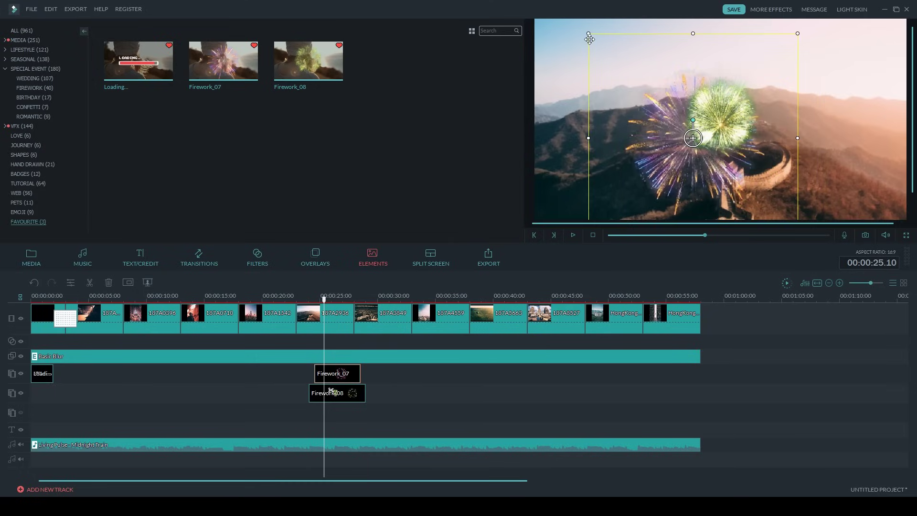
drag(587, 33, 660, 82)
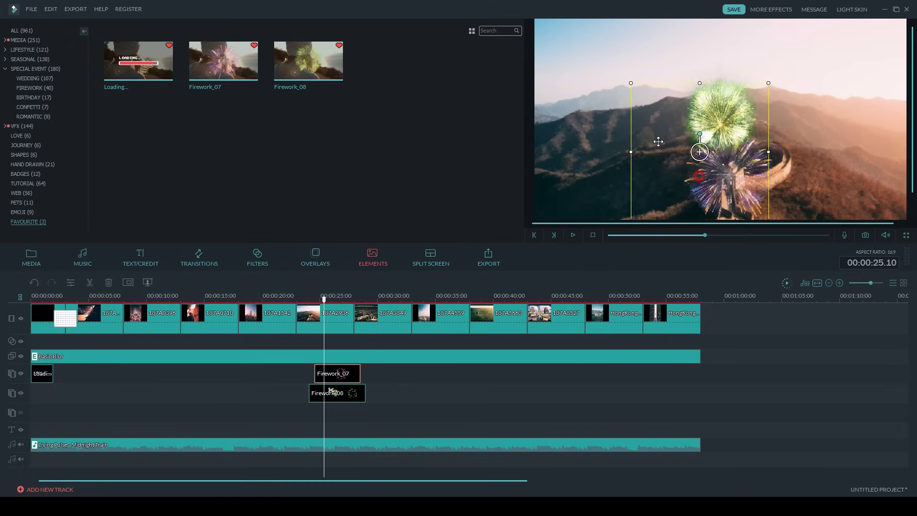
drag(675, 171, 583, 107)
drag(706, 156, 667, 118)
drag(624, 89, 646, 76)
Step: Shrink Firework_08 to about half size and place it in the right part of the sky above the Great Wall
click(738, 132)
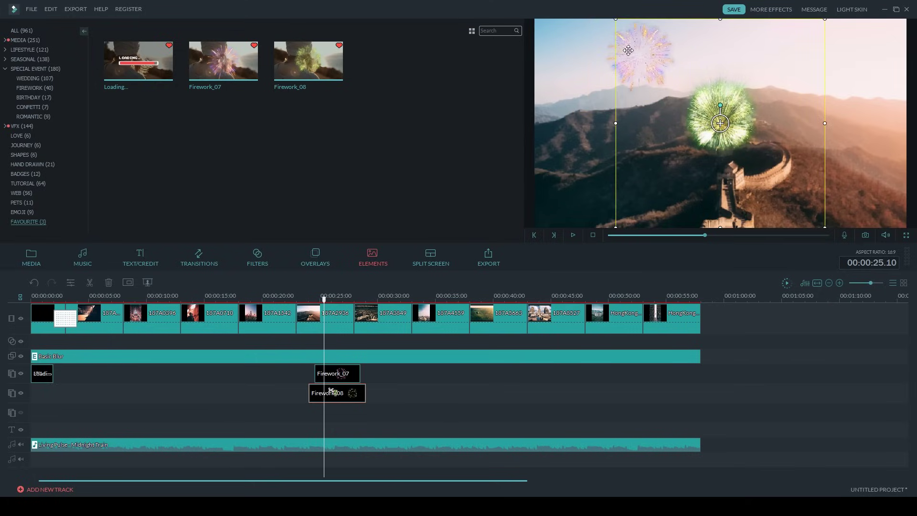
drag(825, 126, 821, 125)
drag(820, 228, 807, 93)
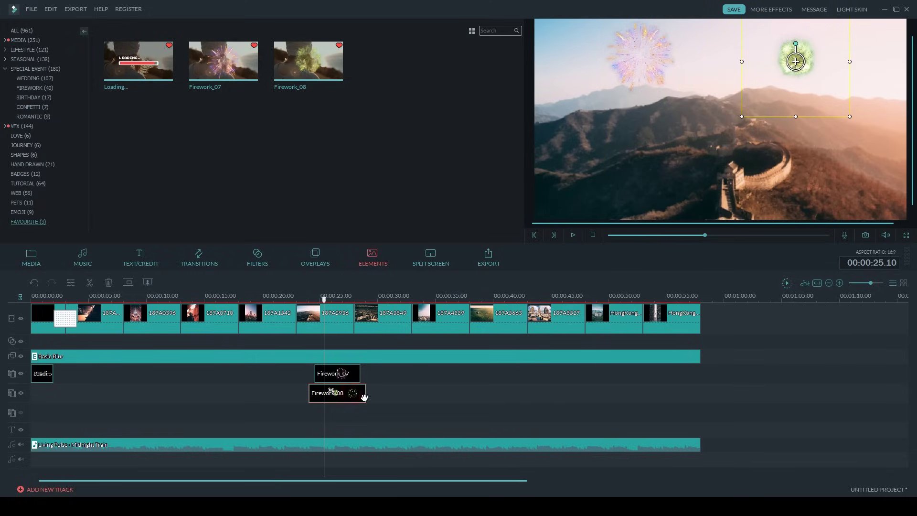
Step: Trim both firework clips to end with the Great Wall photo and play that section back
drag(366, 393, 354, 372)
drag(354, 301, 296, 303)
key(space)
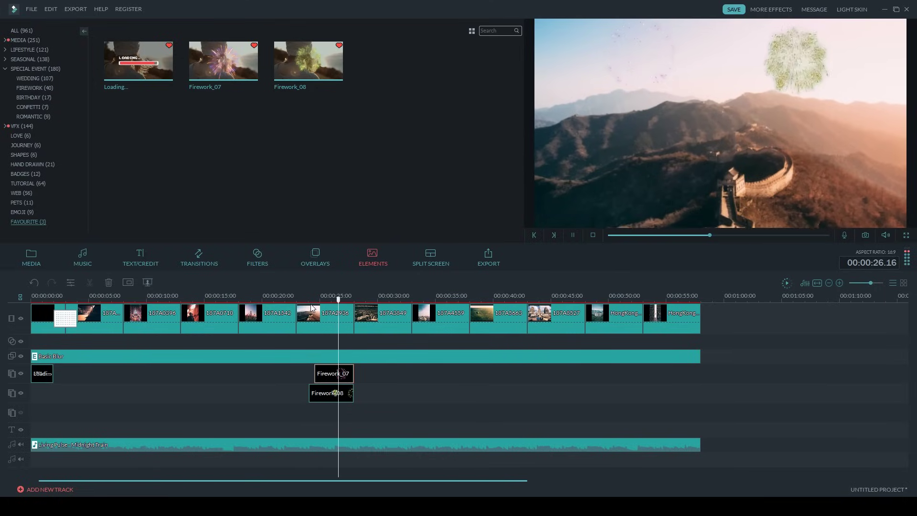
click(308, 300)
key(space)
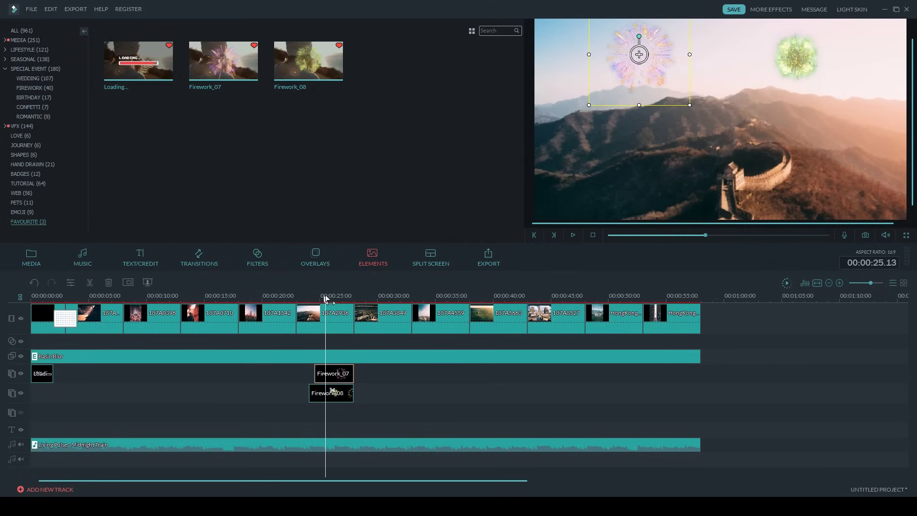
drag(326, 299, 323, 299)
Step: Apply the favourite Purple Flare overlay to the temple photo of the couple and play it back
click(316, 259)
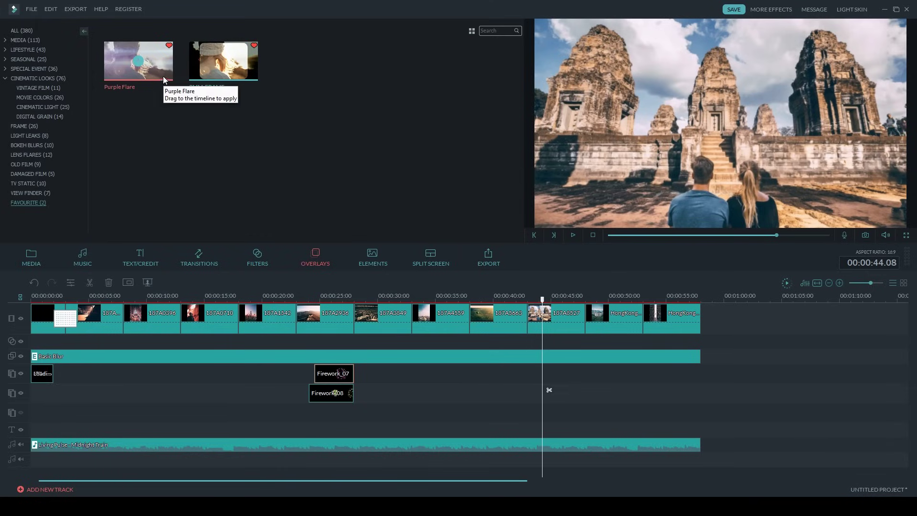
drag(162, 75, 532, 347)
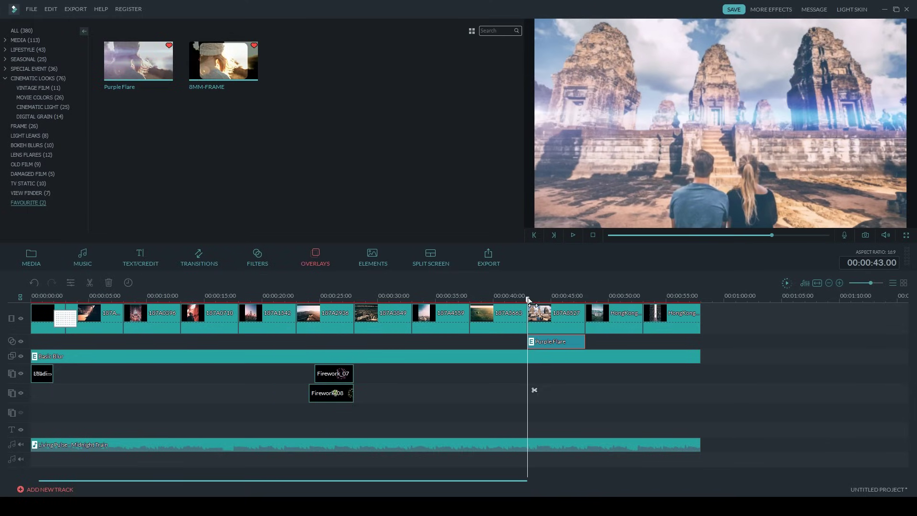
key(space)
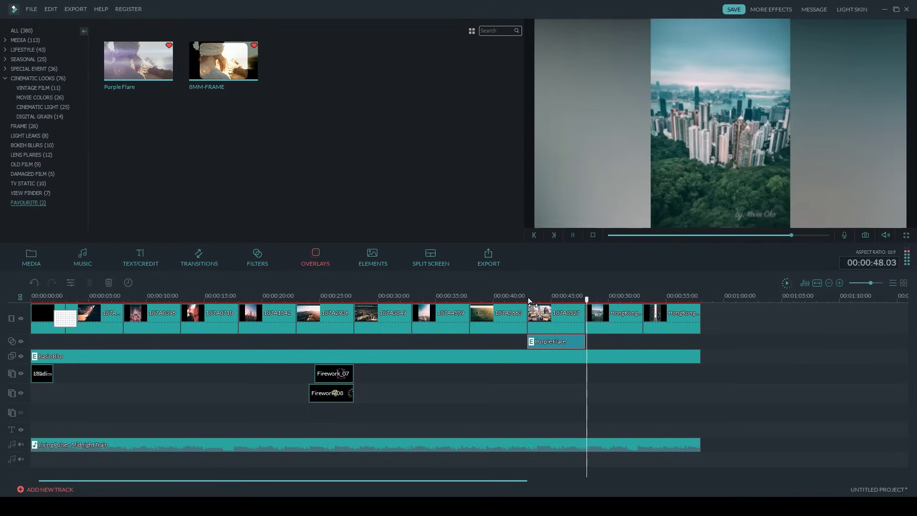
click(544, 297)
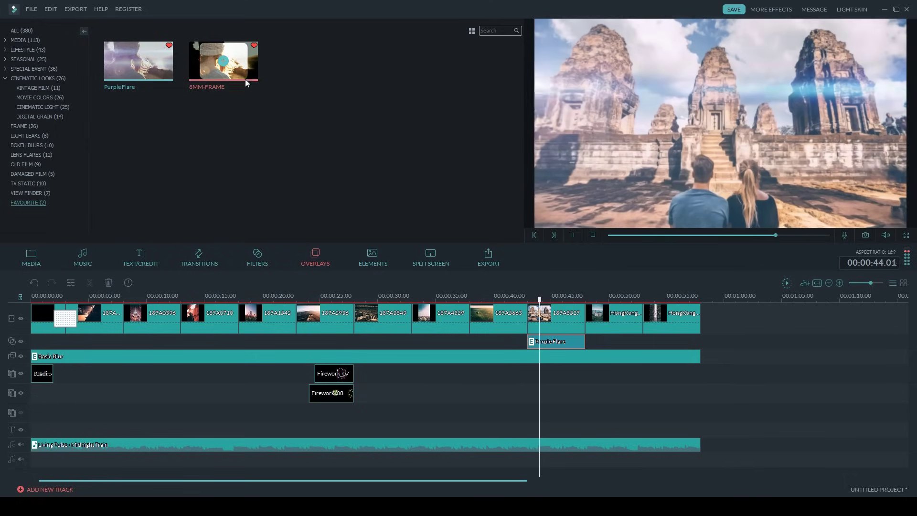
click(388, 197)
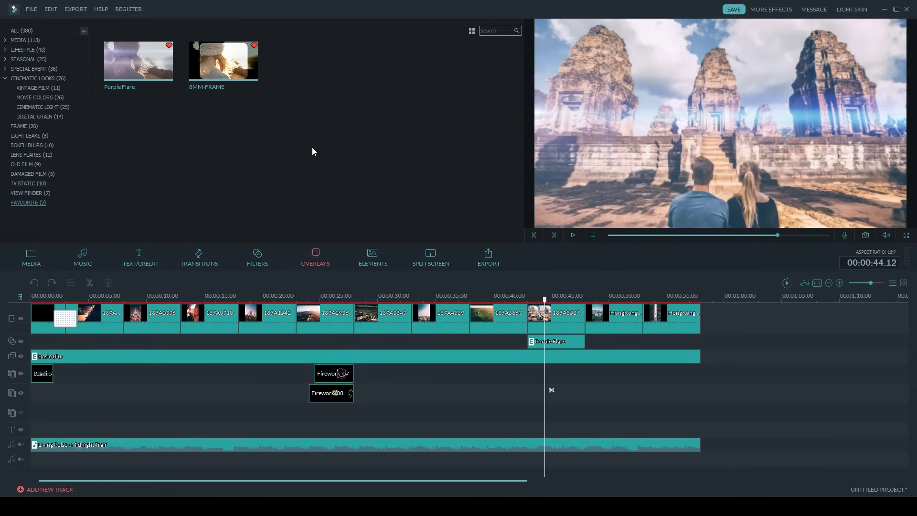
Step: Apply the 8MM-FRAME overlay across the last photo, the airplane between high-rises, and play it back
click(248, 75)
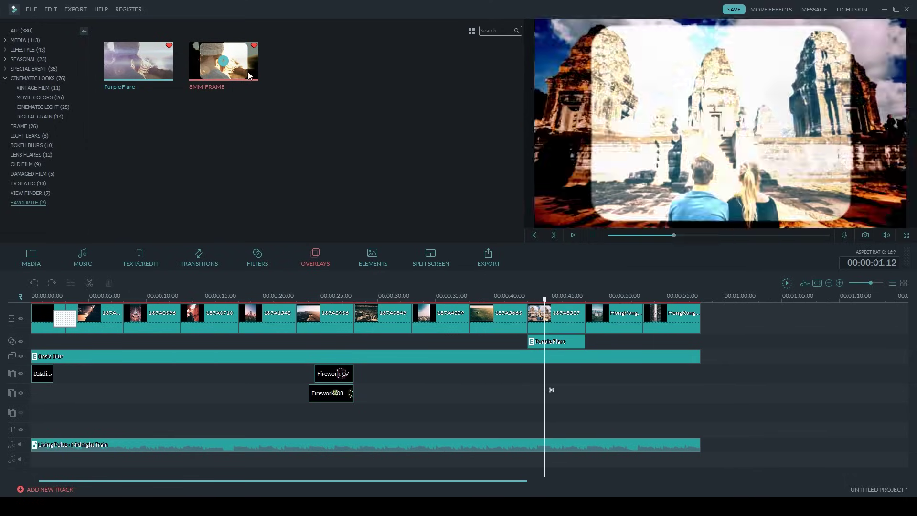
drag(248, 77, 642, 343)
click(643, 299)
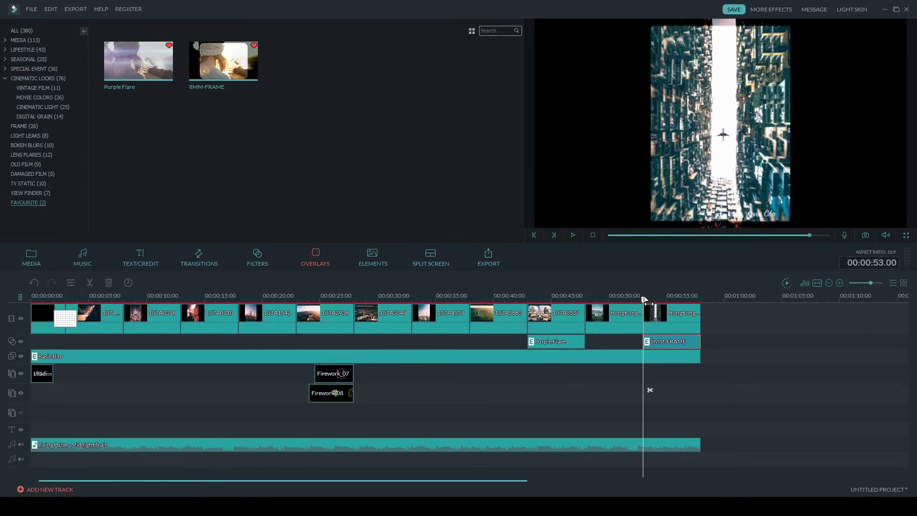
key(space)
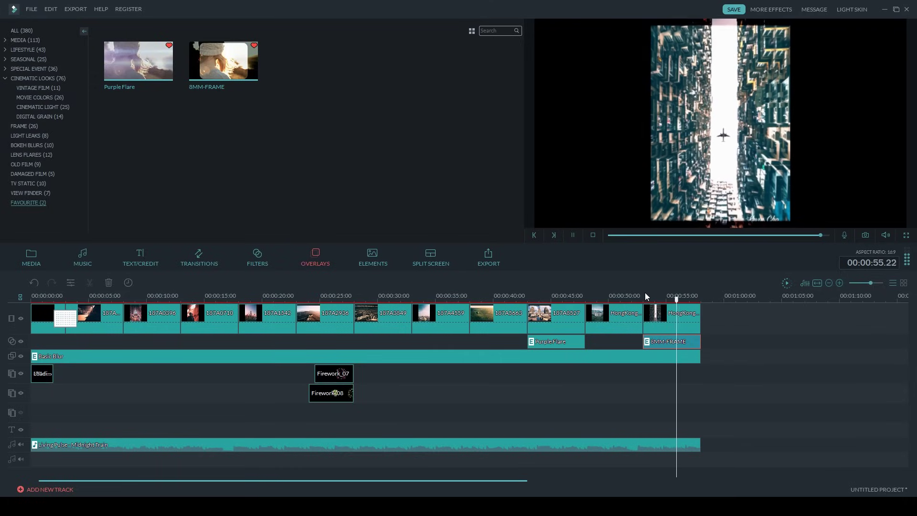
key(space)
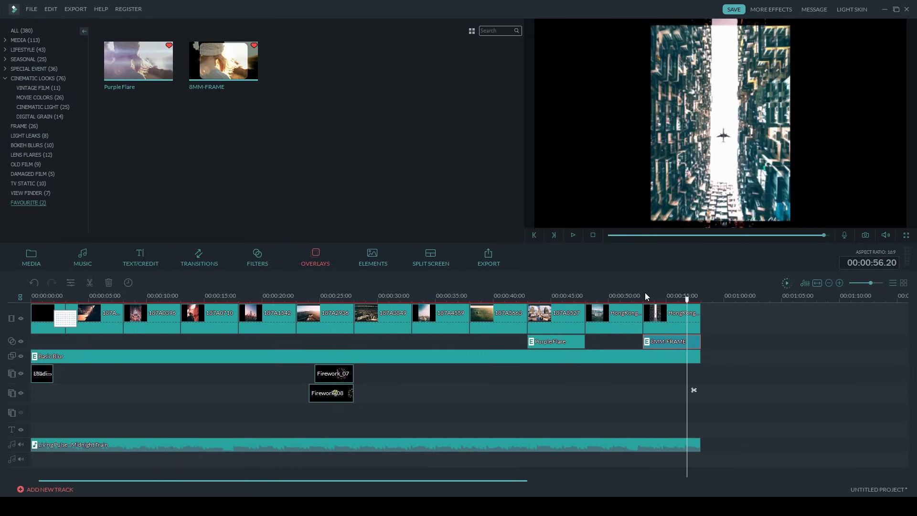
Step: Preview the 8MM-FRAME overlay on the red bridge photo and apply the Instagram-like SunFlower filter to that photo
click(264, 296)
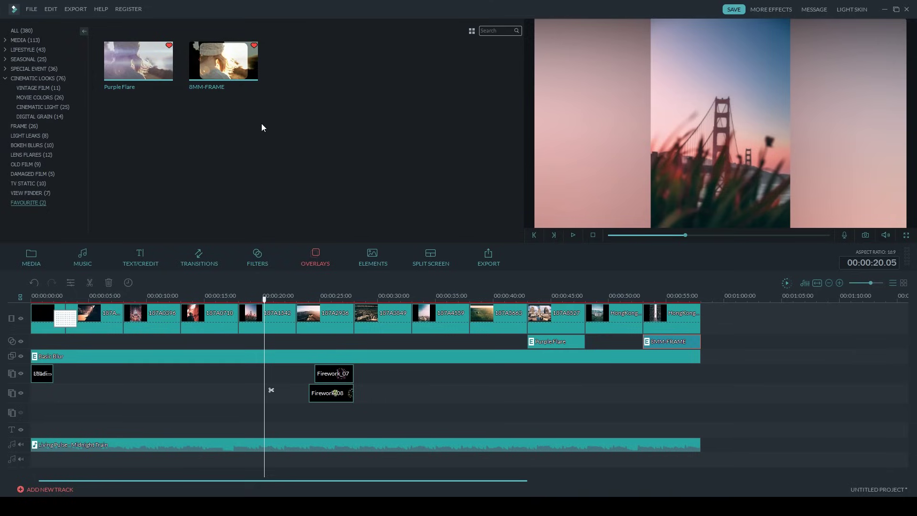
click(244, 76)
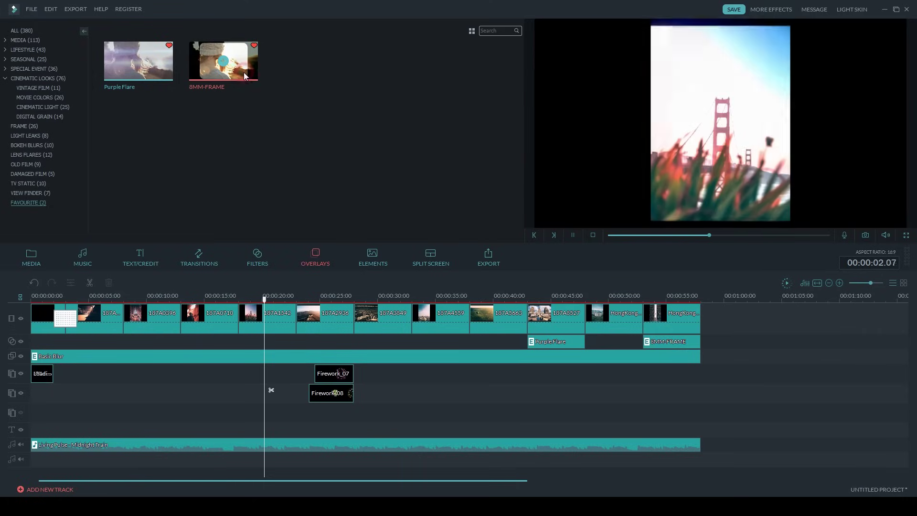
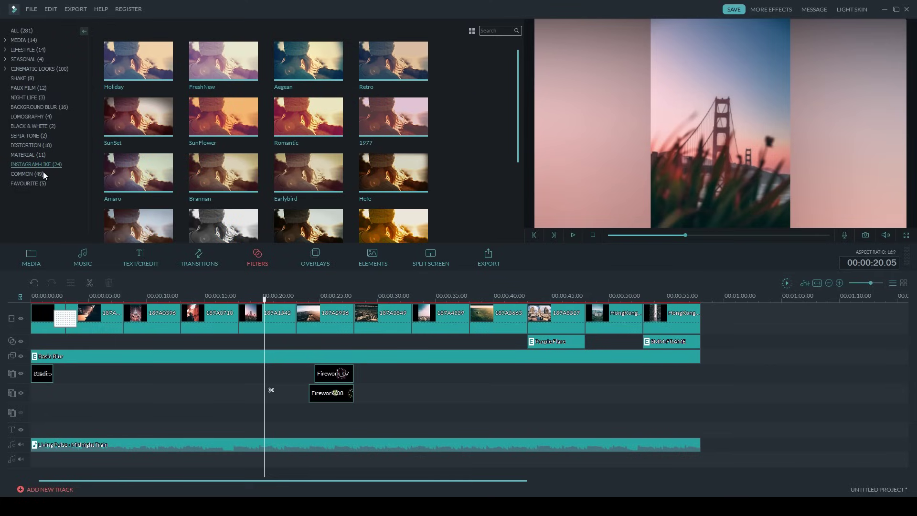
drag(242, 142, 243, 342)
Step: Play back the red bridge photo to check its SunFlower filter
click(250, 299)
key(space)
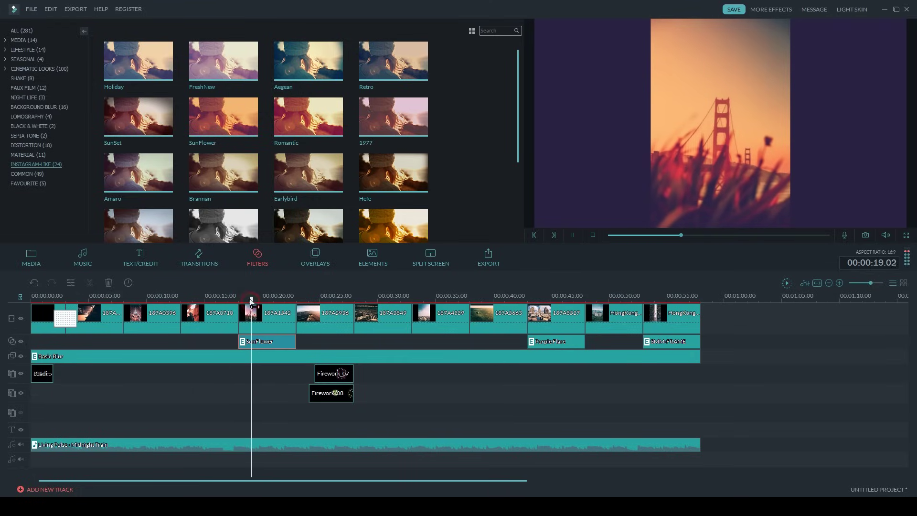
key(space)
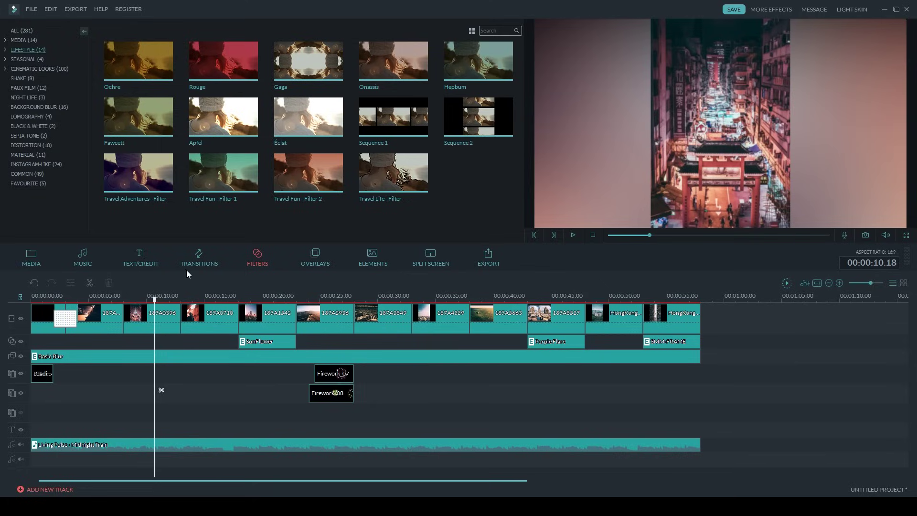
Step: Add the Warp Zoom 6 transition between the hot-air balloon photo and the temple photo of the couple
key(space)
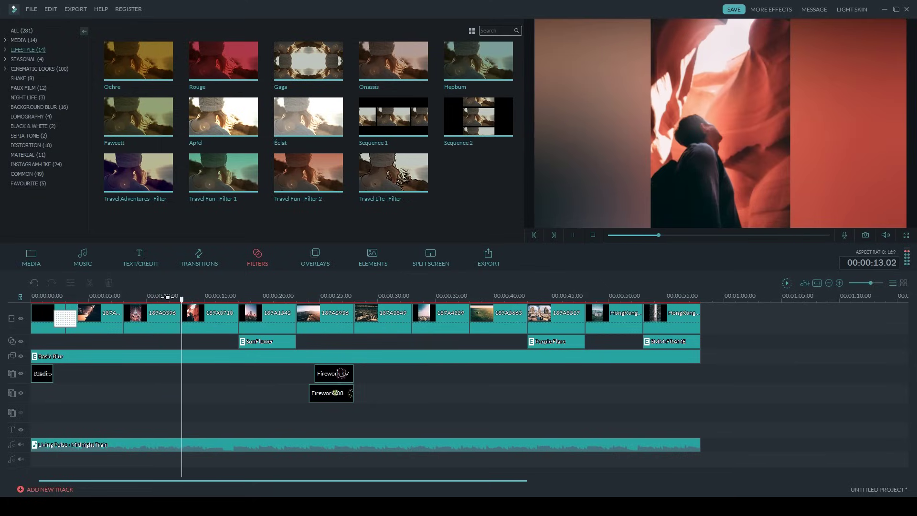
key(space)
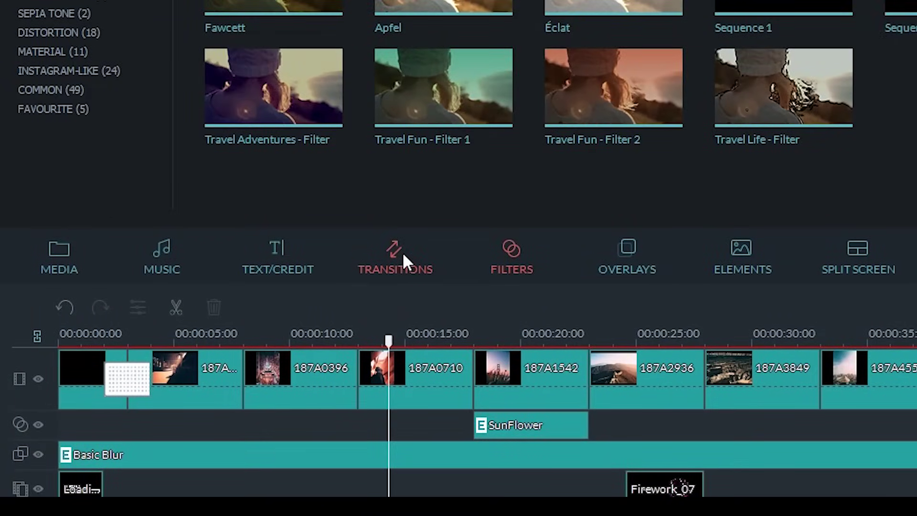
click(402, 251)
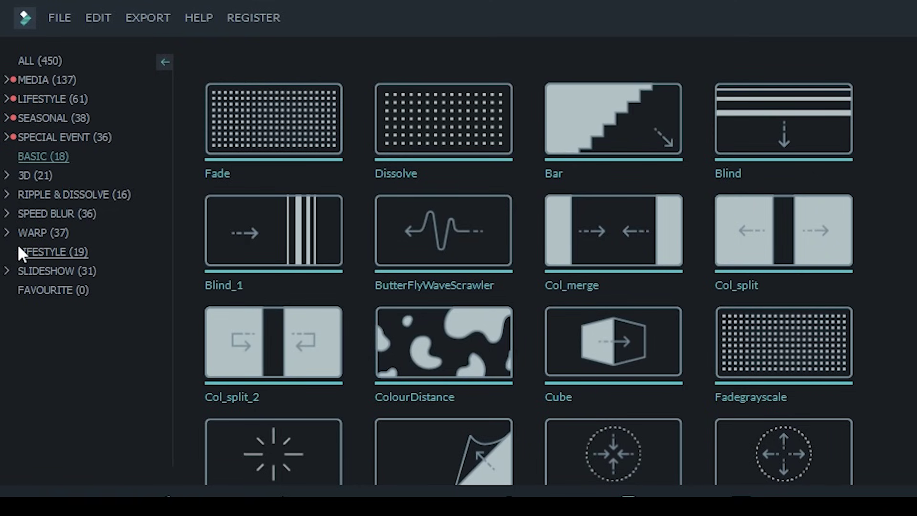
click(7, 232)
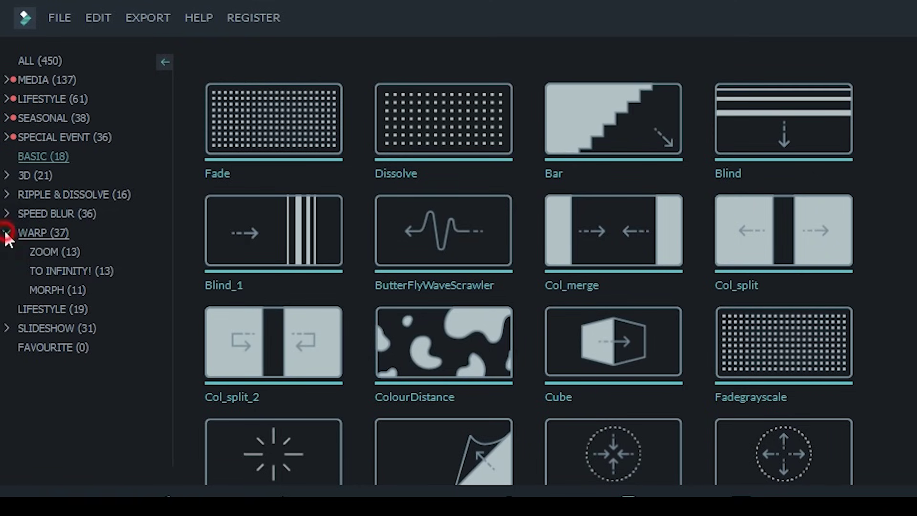
click(52, 253)
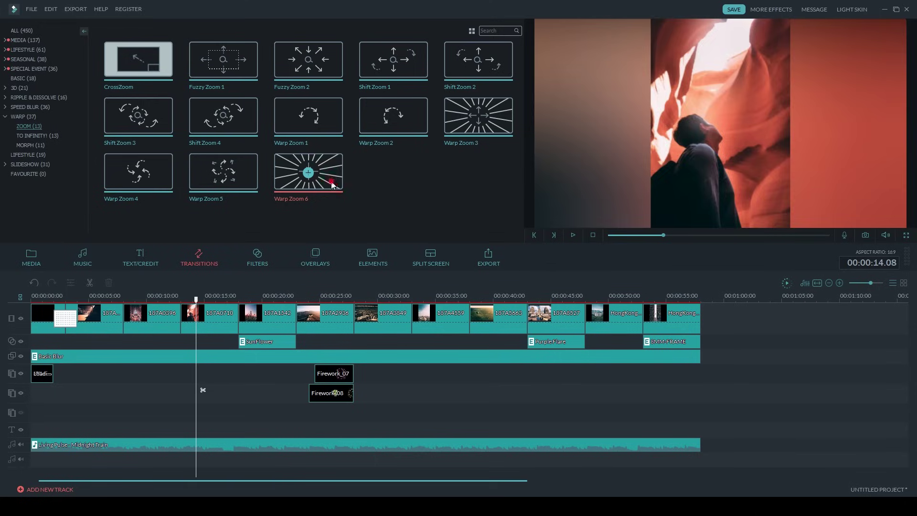
drag(523, 318, 511, 300)
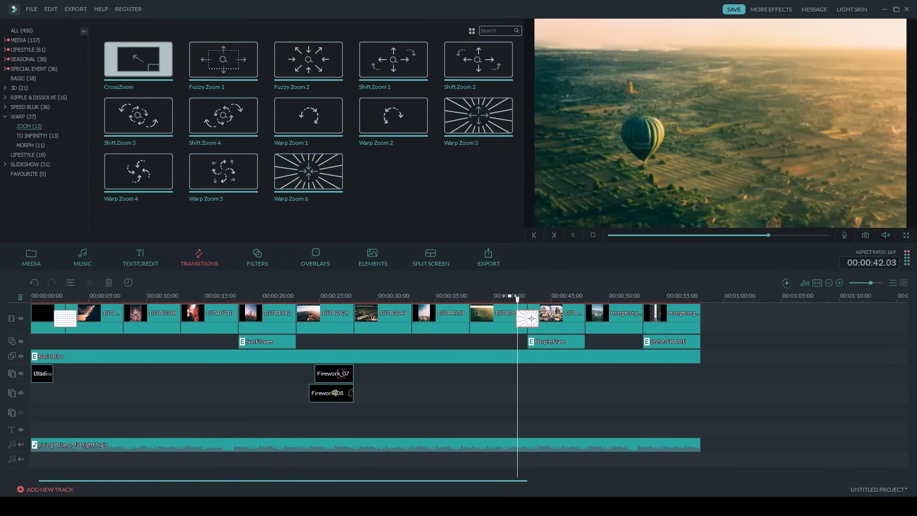
Step: Play back the cut from the balloon photo to the temple photo to check its zoom transition
key(space)
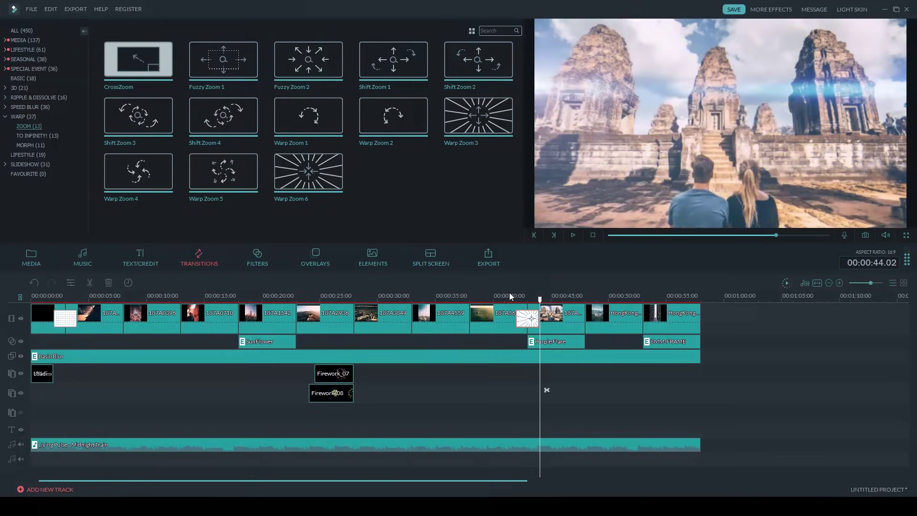
drag(540, 300, 478, 301)
click(511, 295)
key(space)
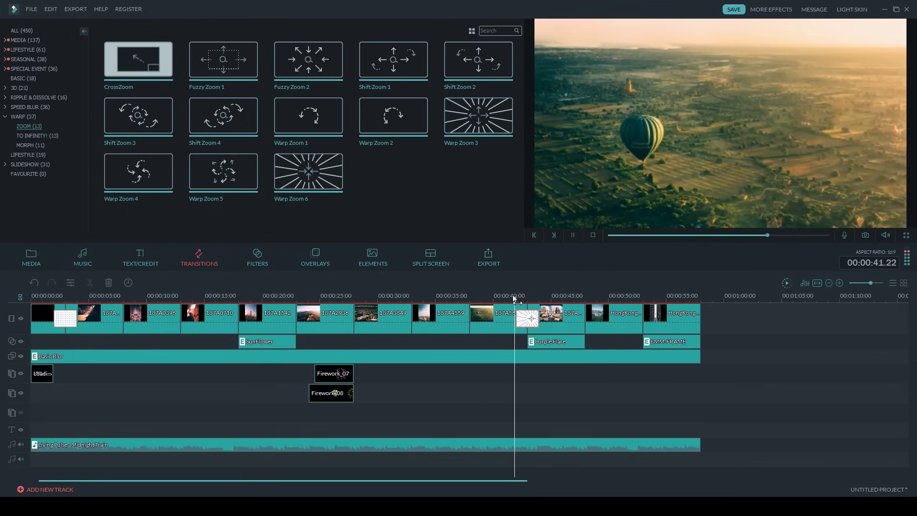
key(space)
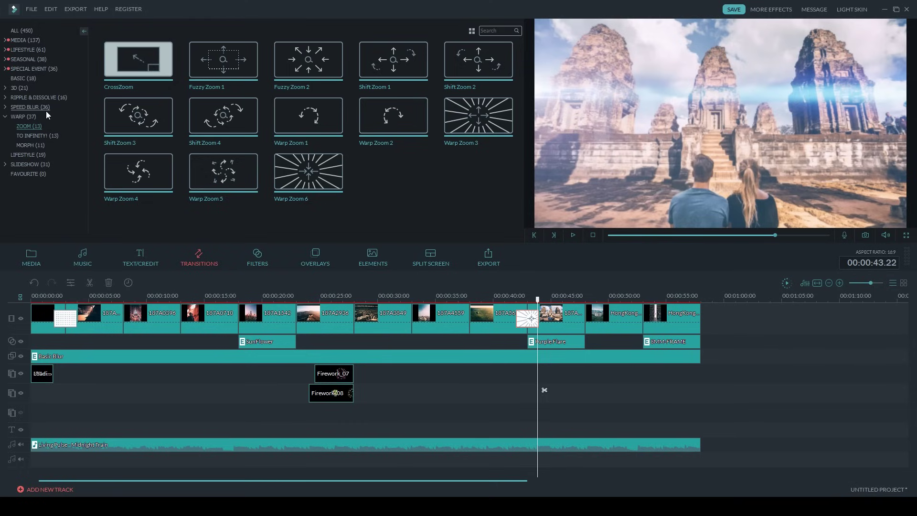
Step: Add the red Travel Fun - Lower third 2 title from the Travel collection beneath the red canyon photo and preview it
click(141, 264)
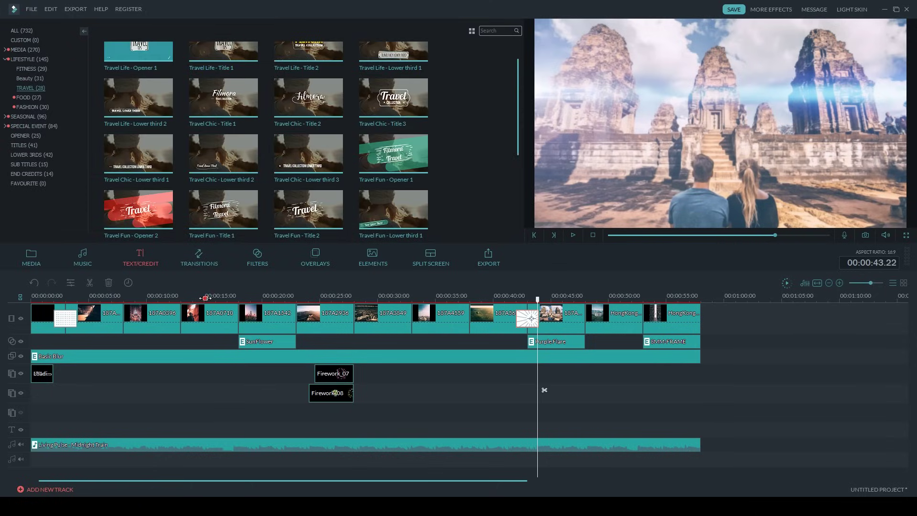
click(206, 298)
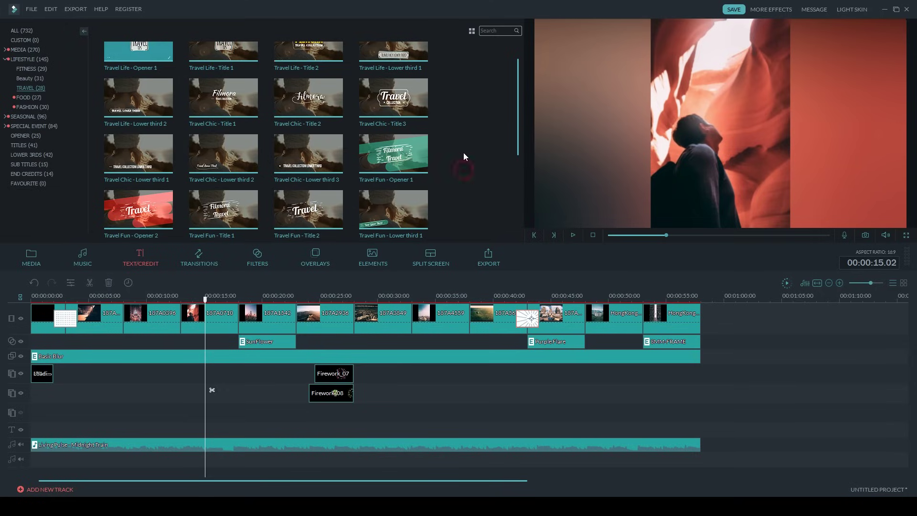
scroll(463, 151, down, 3)
scroll(459, 150, up, 3)
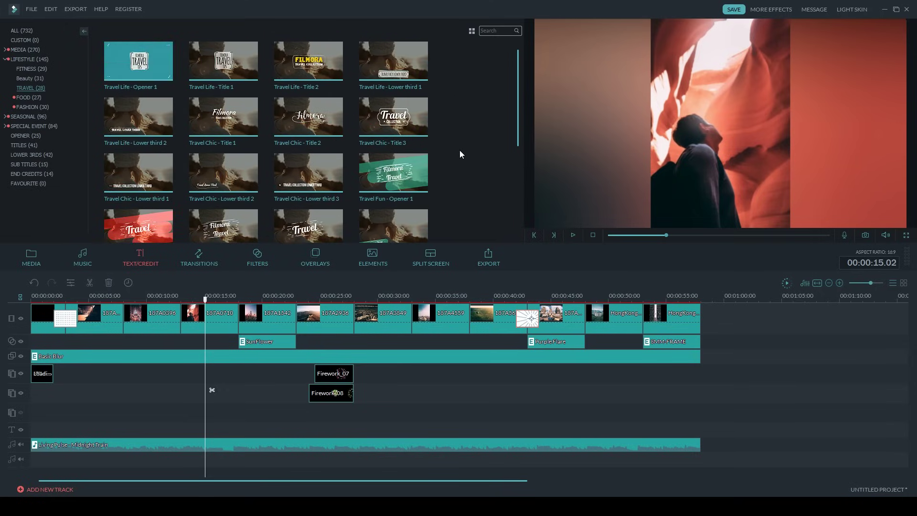
scroll(458, 149, down, 3)
drag(157, 107, 181, 341)
click(198, 293)
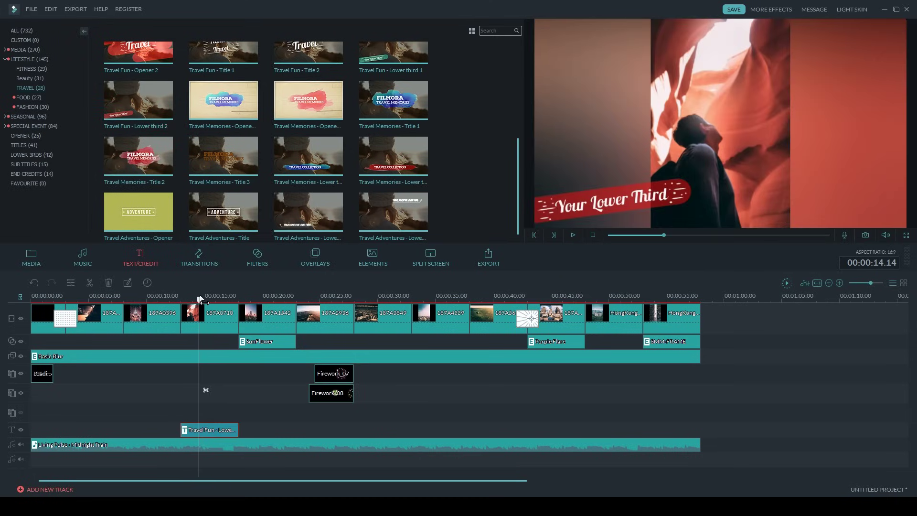
mouse_move(198, 301)
mouse_down()
mouse_move(191, 301)
mouse_move(204, 300)
mouse_up()
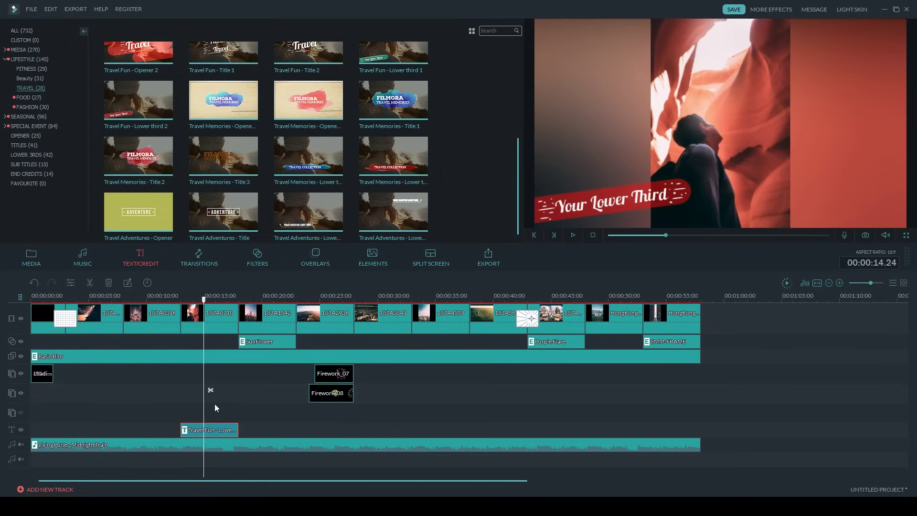
Step: Replace the lower third's text on the canyon photo with "Antelope Canyon"
double_click(210, 431)
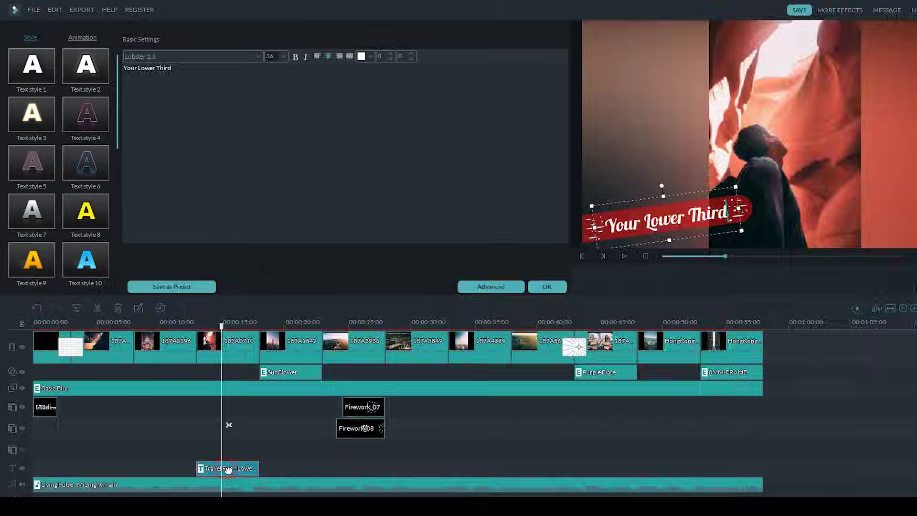
drag(309, 116, 181, 103)
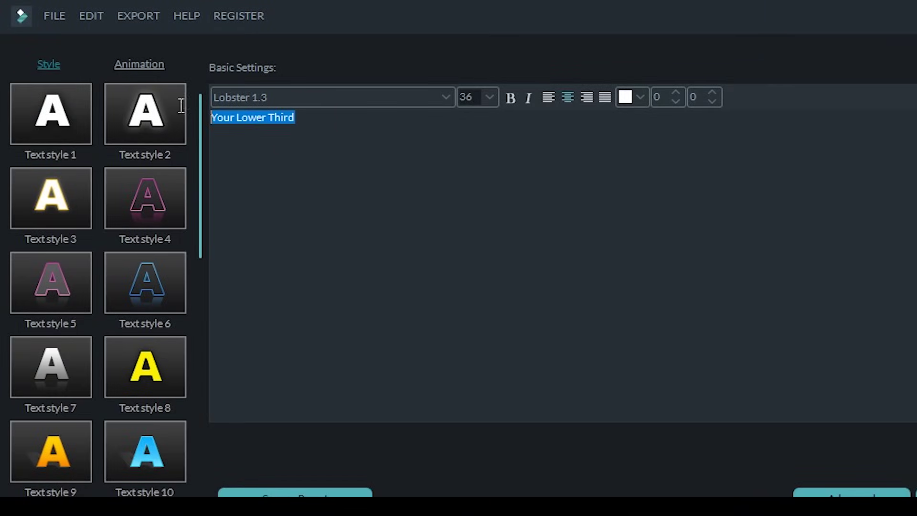
text(Antelope C)
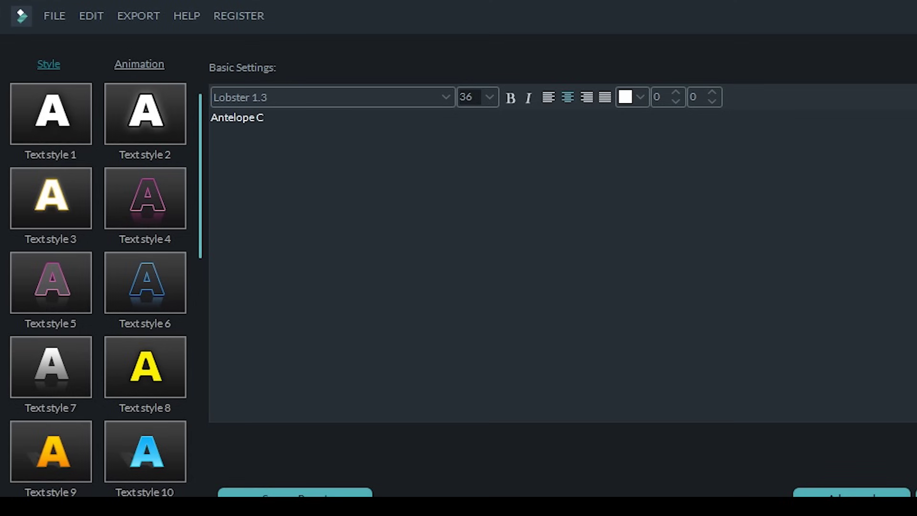
text(anyon)
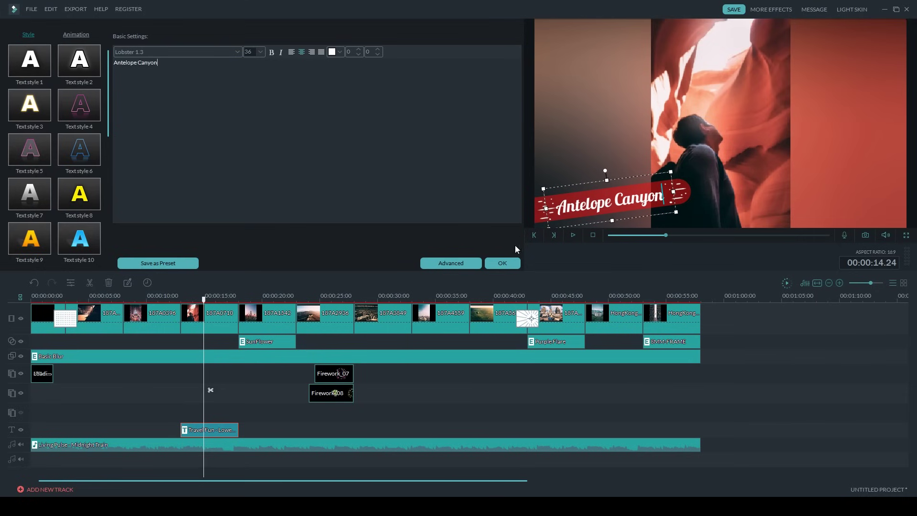
click(502, 264)
Step: Play back the canyon photo from its start to check the lower third's animation
key(space)
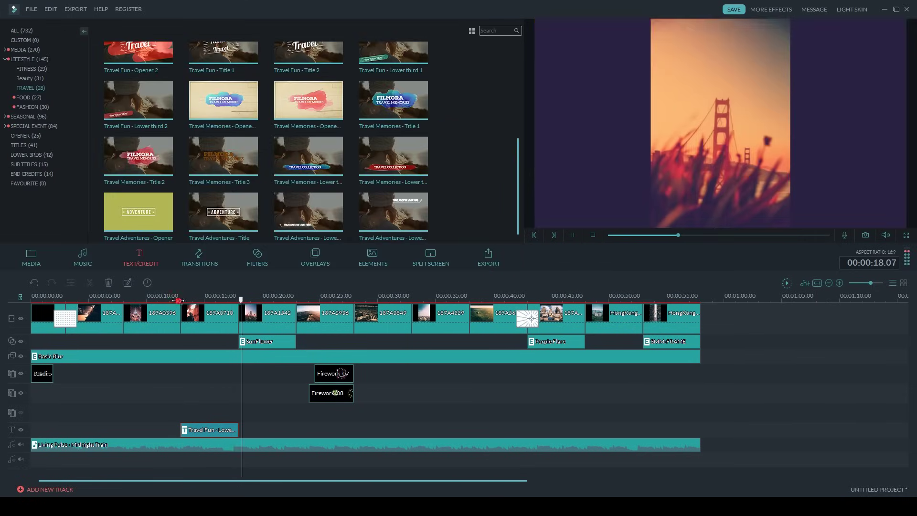
click(179, 304)
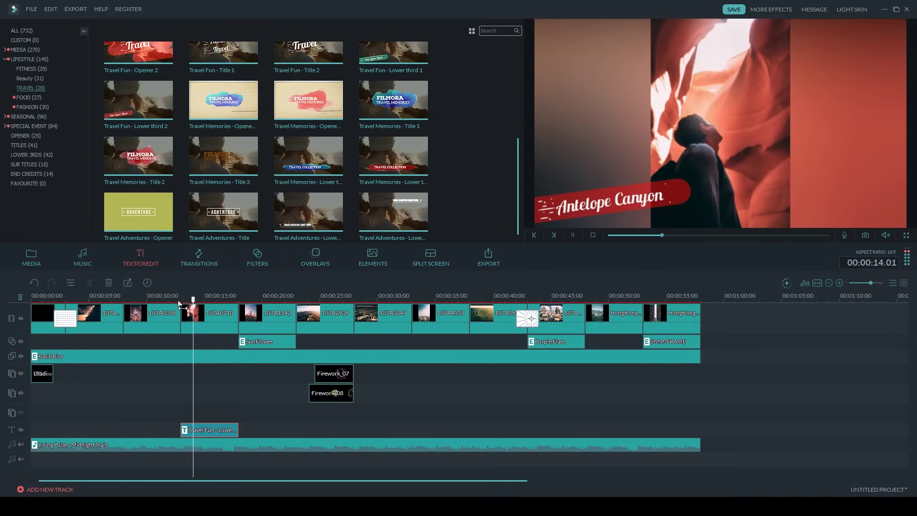
key(space)
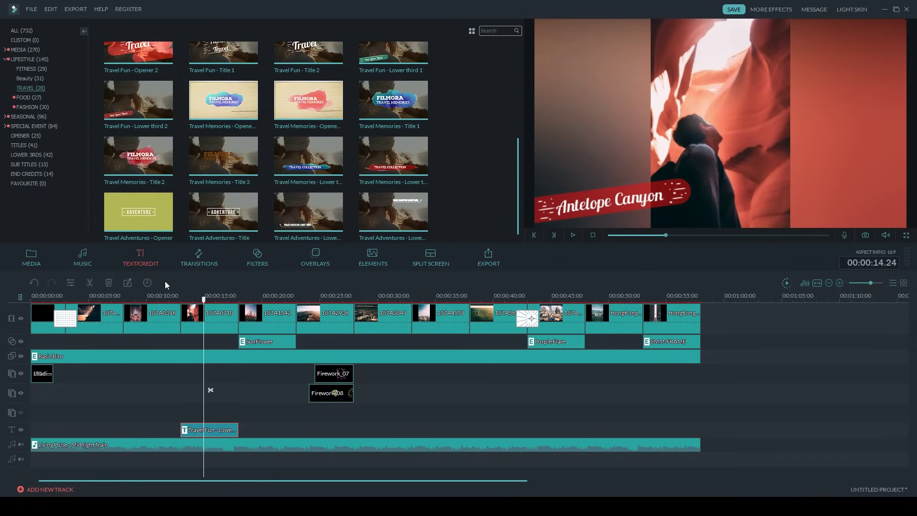